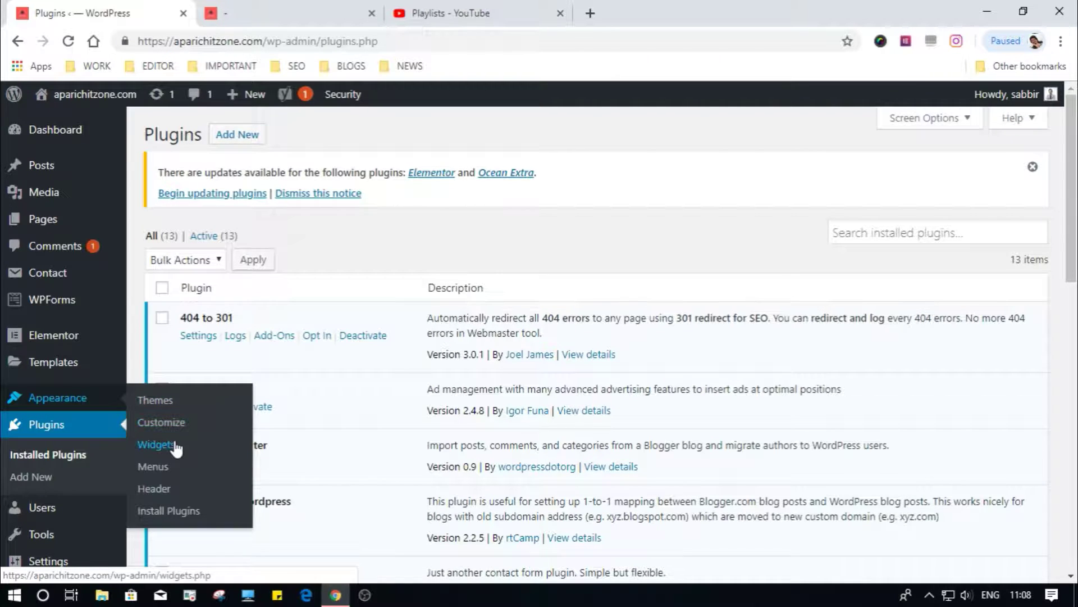
Step: Open the site's menu editor, and view the Learn dropdown and its Google submenu on the live homepage
click(153, 467)
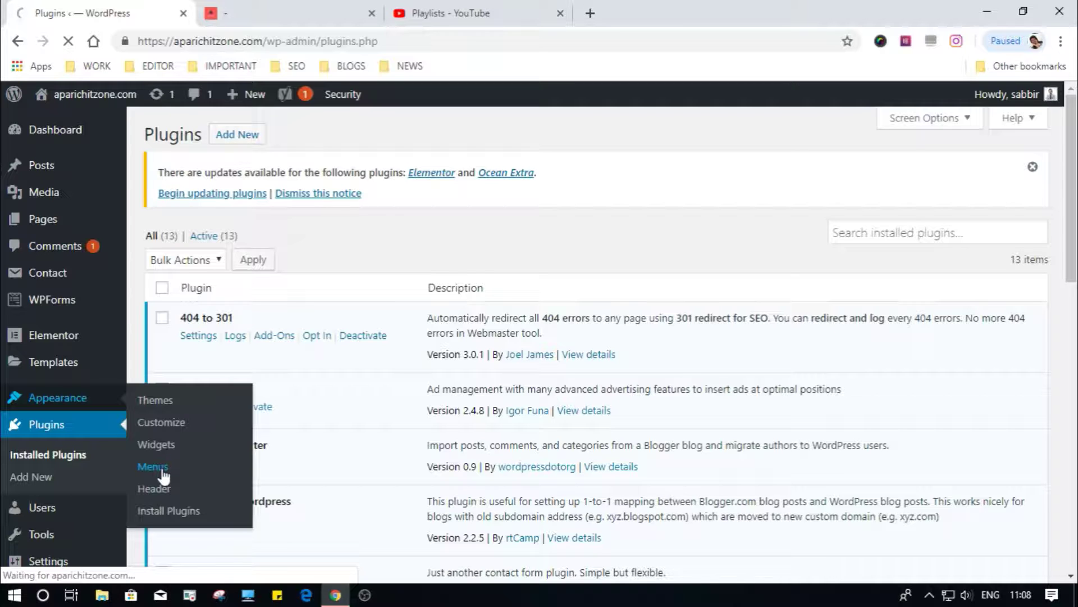
click(325, 6)
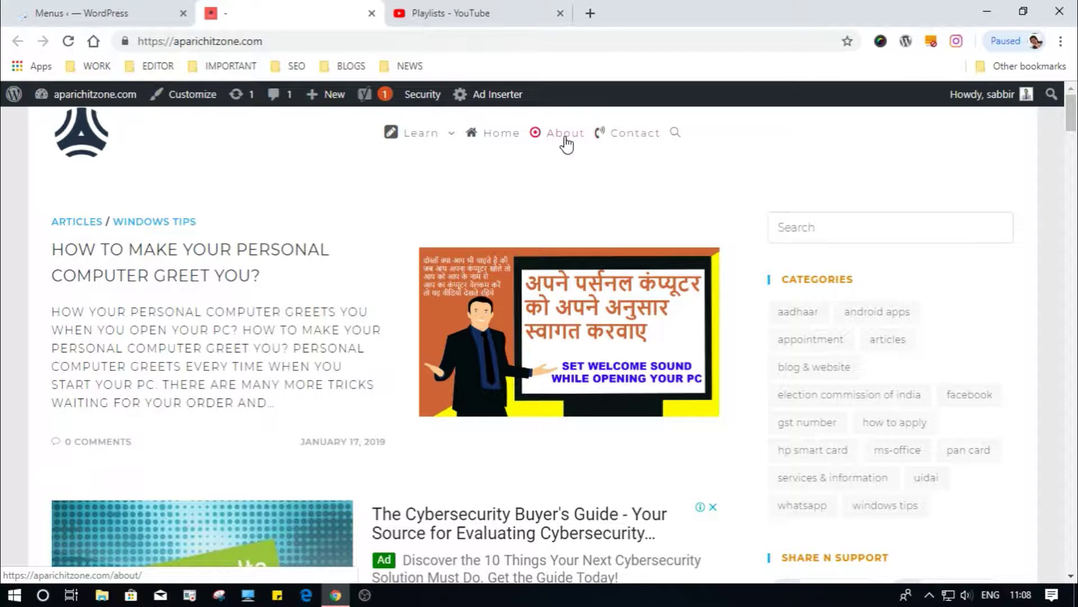
mouse_move(451, 138)
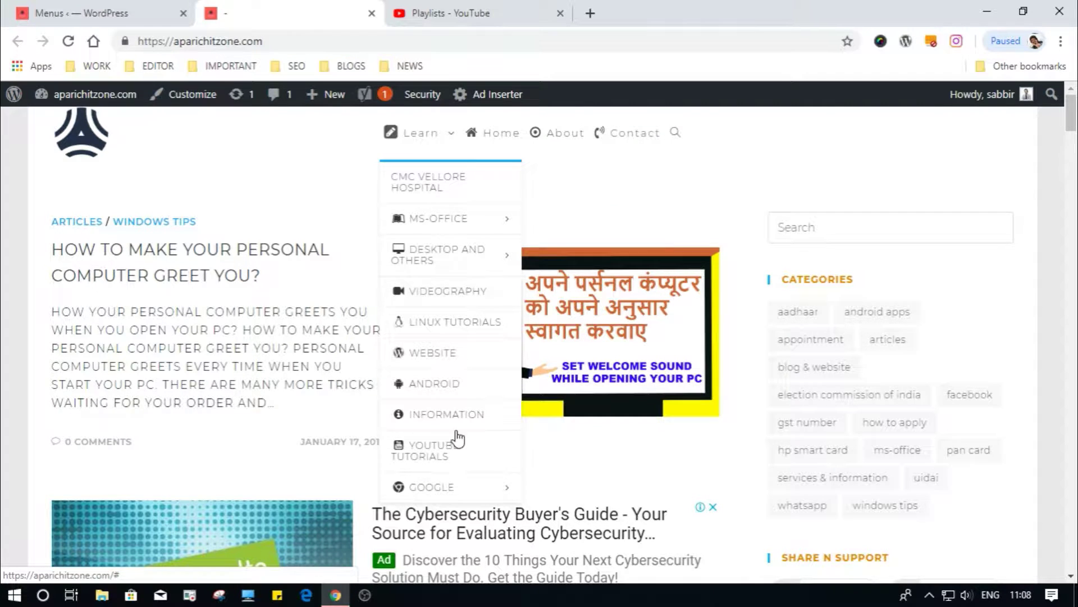
mouse_move(446, 492)
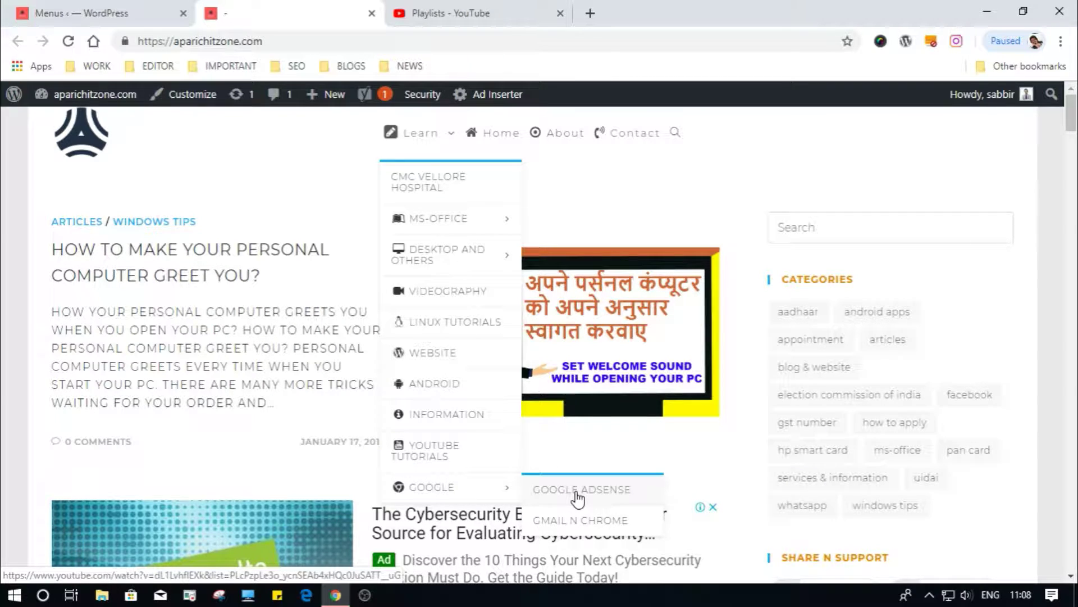
Step: Look through the channel's YouTube playlists, from ONLINE EARNING to the Aadhaar, PAN and voter card tutorials
click(487, 12)
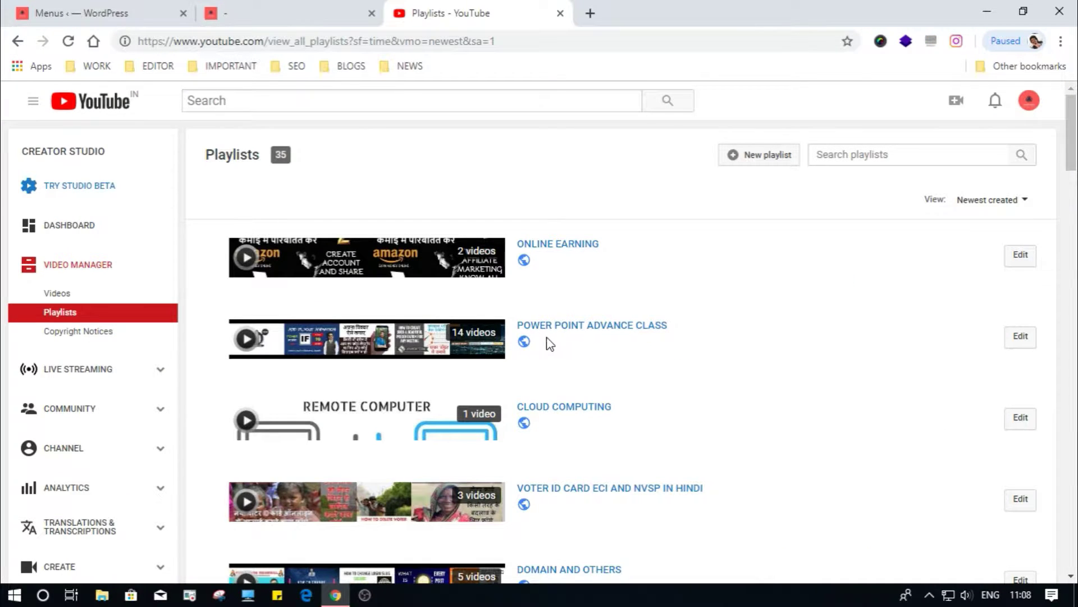
scroll(489, 354, down, 4)
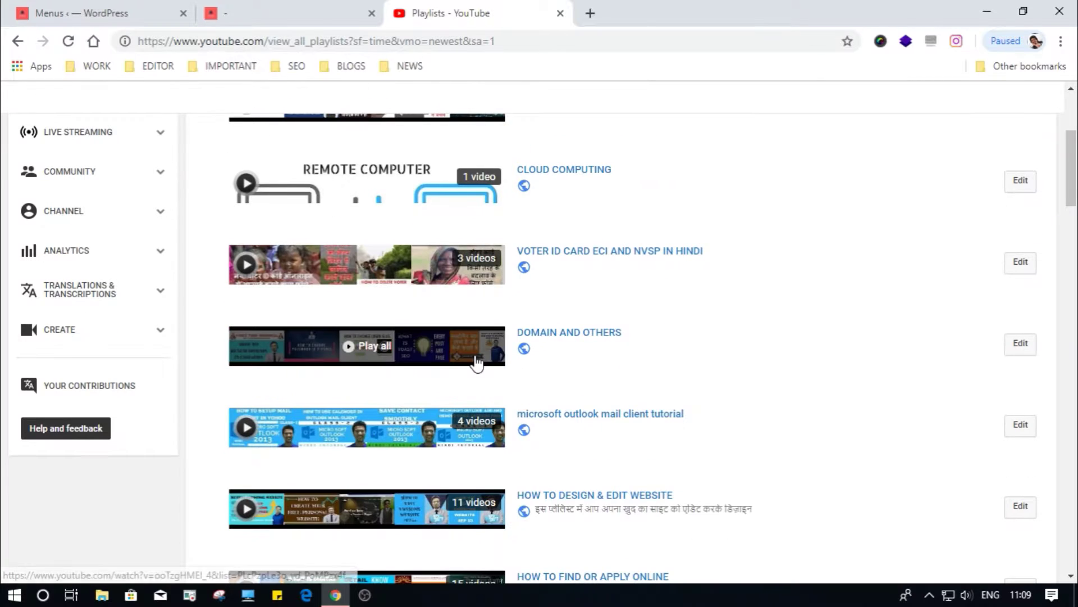
scroll(573, 383, down, 5)
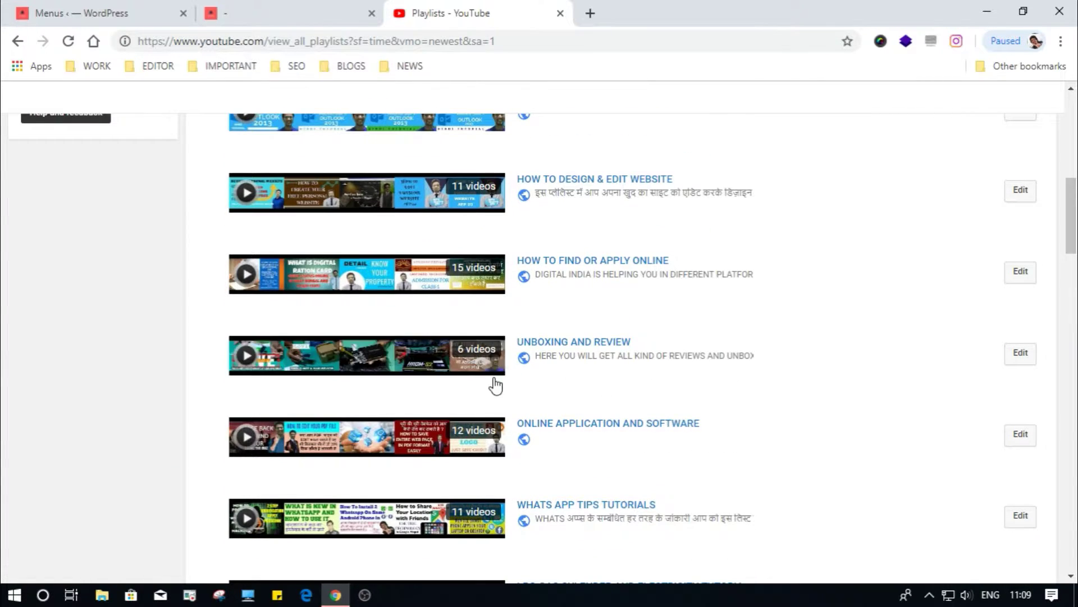
scroll(633, 426, down, 4)
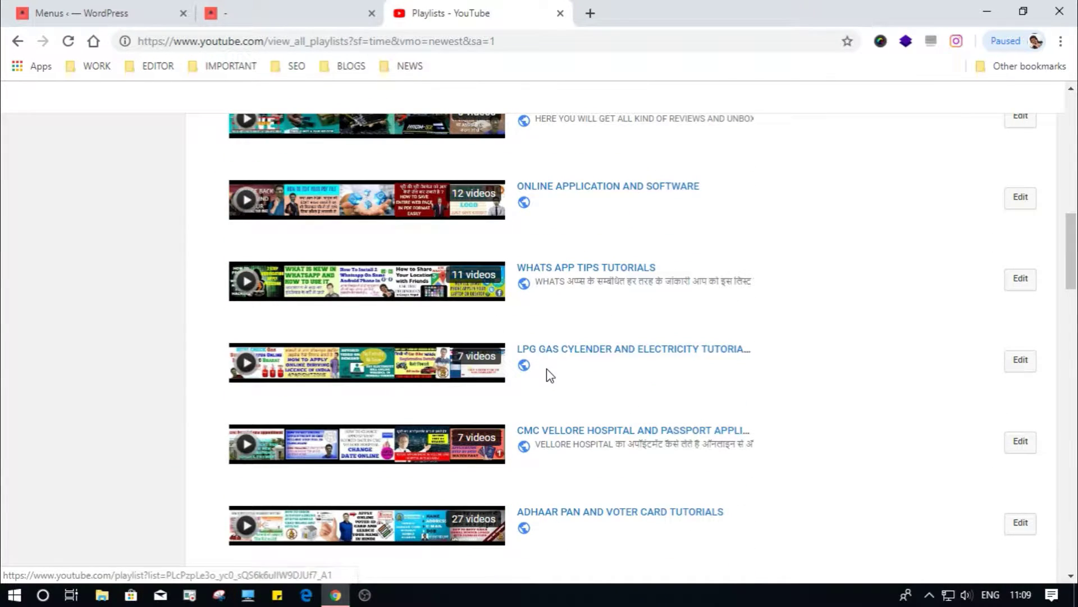
scroll(547, 369, up, 13)
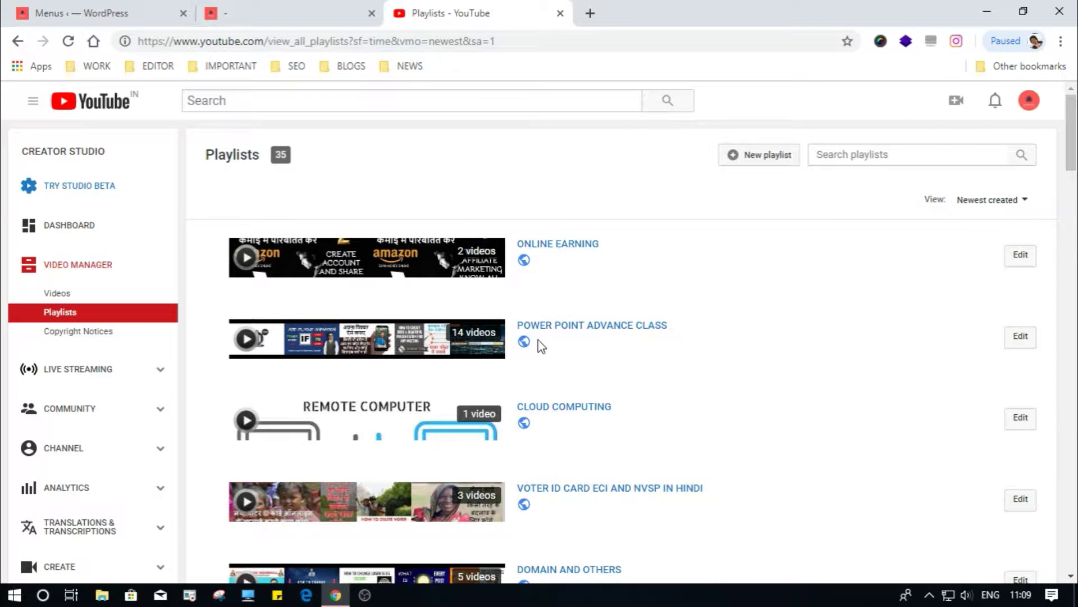
Step: Review the structure of menu1 in the WordPress menu editor, from Learn to the Google sub items
click(70, 14)
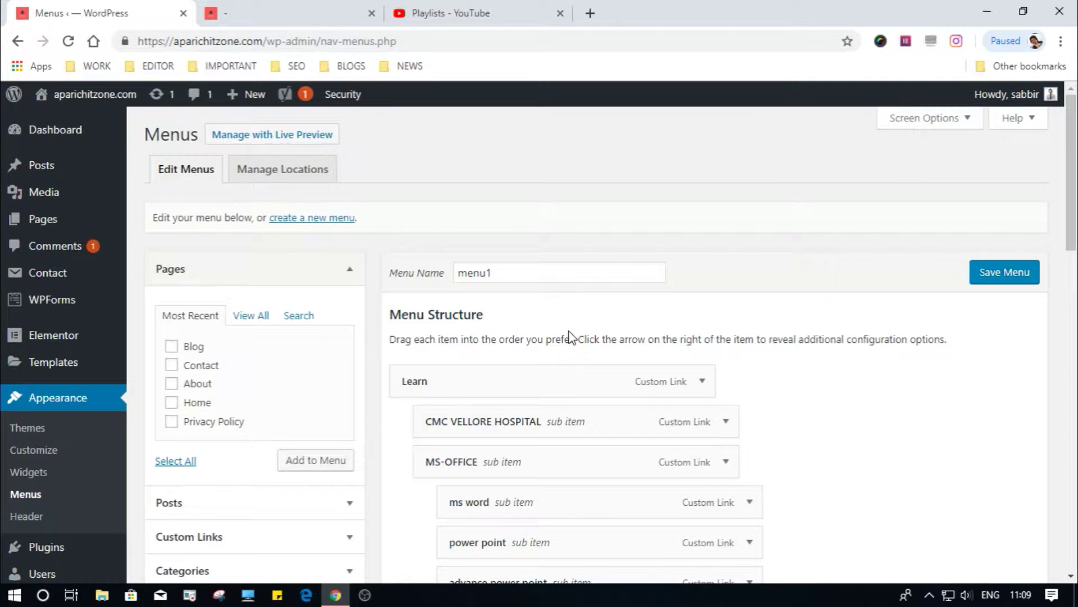
scroll(549, 357, down, 4)
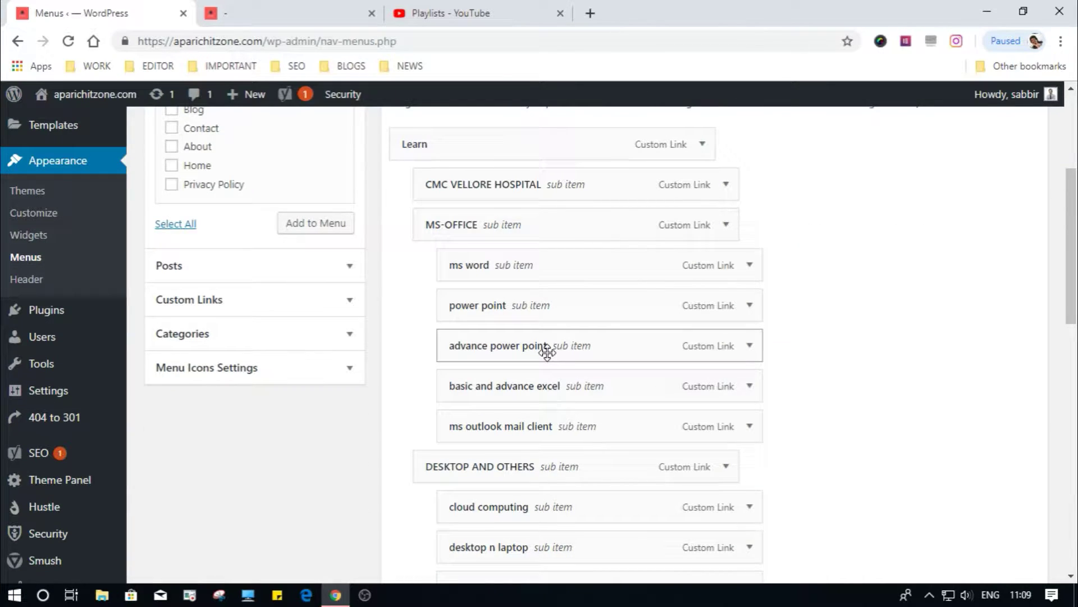
scroll(580, 251, down, 4)
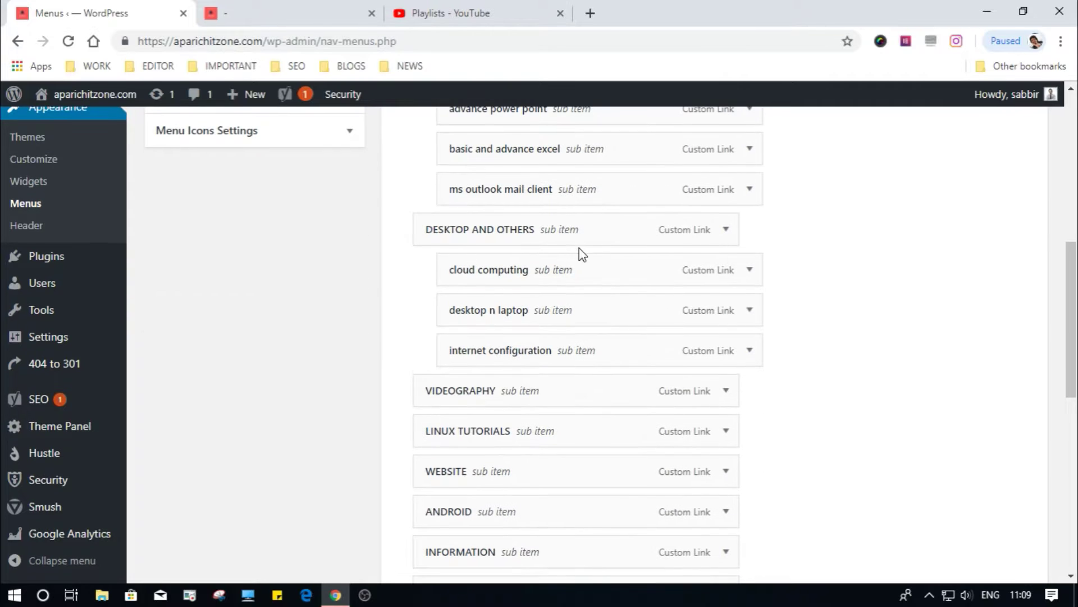
scroll(554, 380, down, 4)
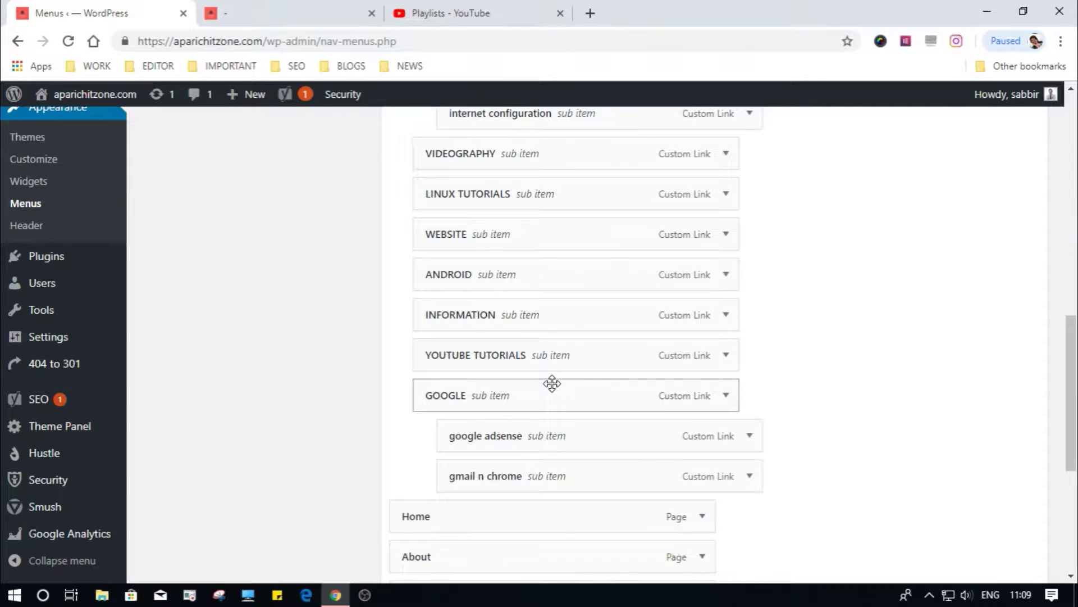
scroll(306, 304, up, 8)
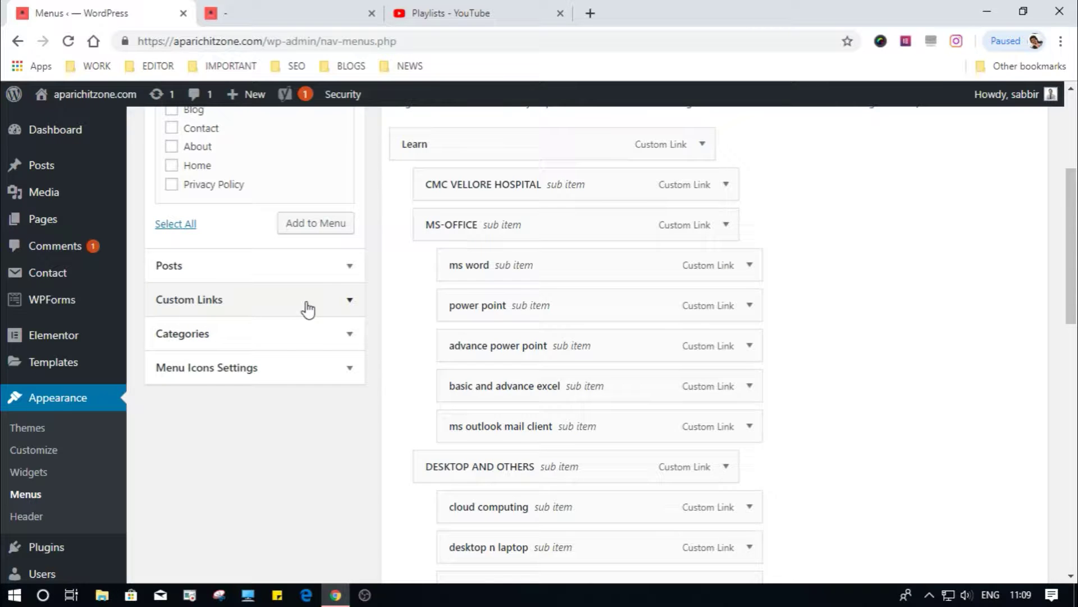
Step: Add a custom link to menu1 with the URL "#" and the link text "FACEBOOK TUTORIALS"
click(308, 309)
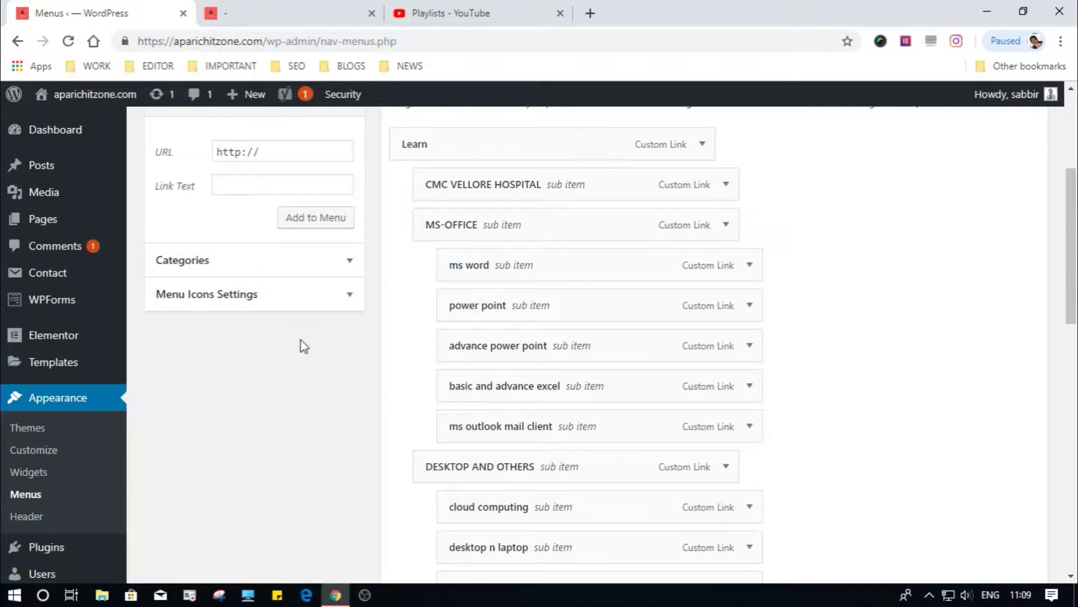
scroll(299, 348, up, 3)
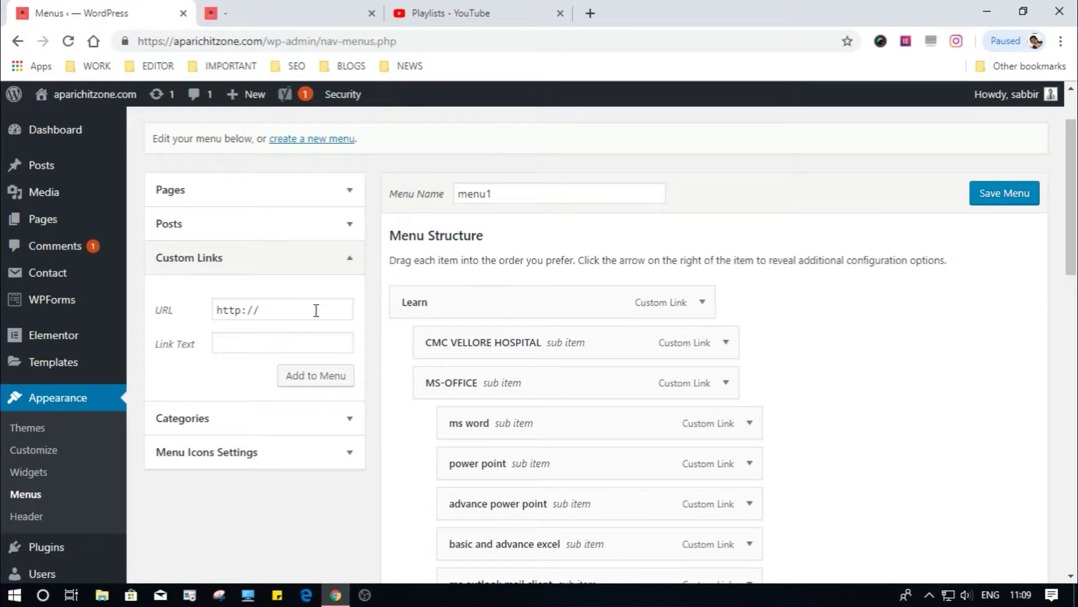
drag(316, 310, 214, 307)
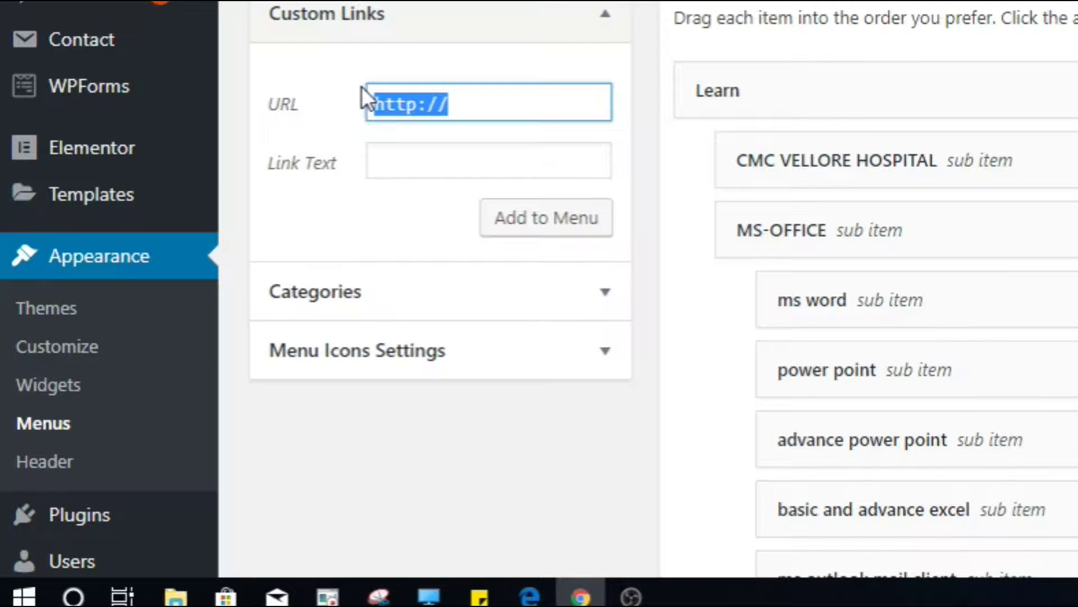
text(#)
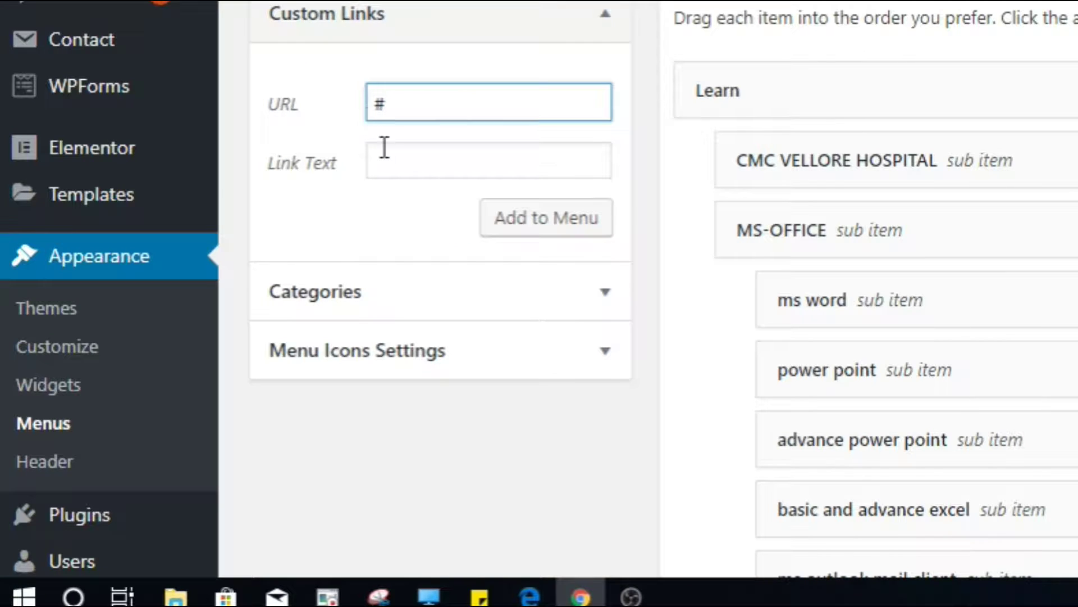
click(396, 168)
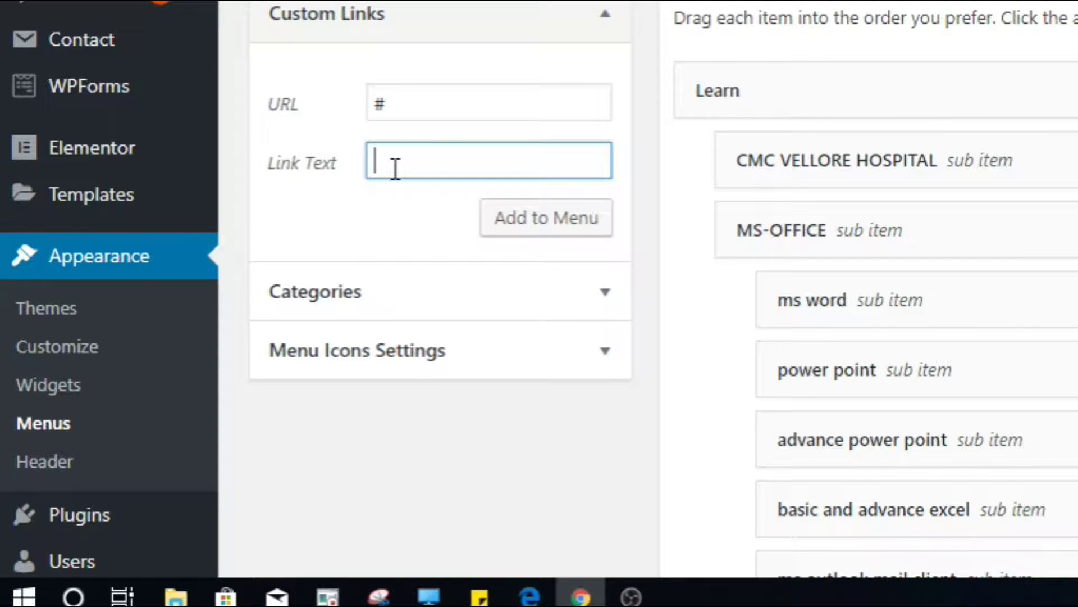
text(FACEBOO)
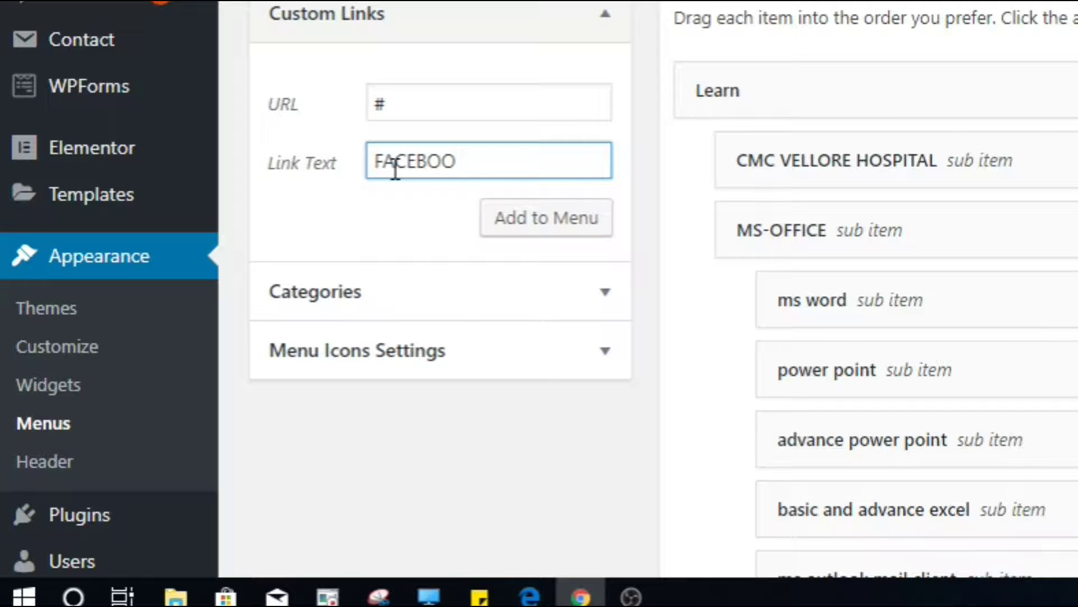
text(K TUTORIALS)
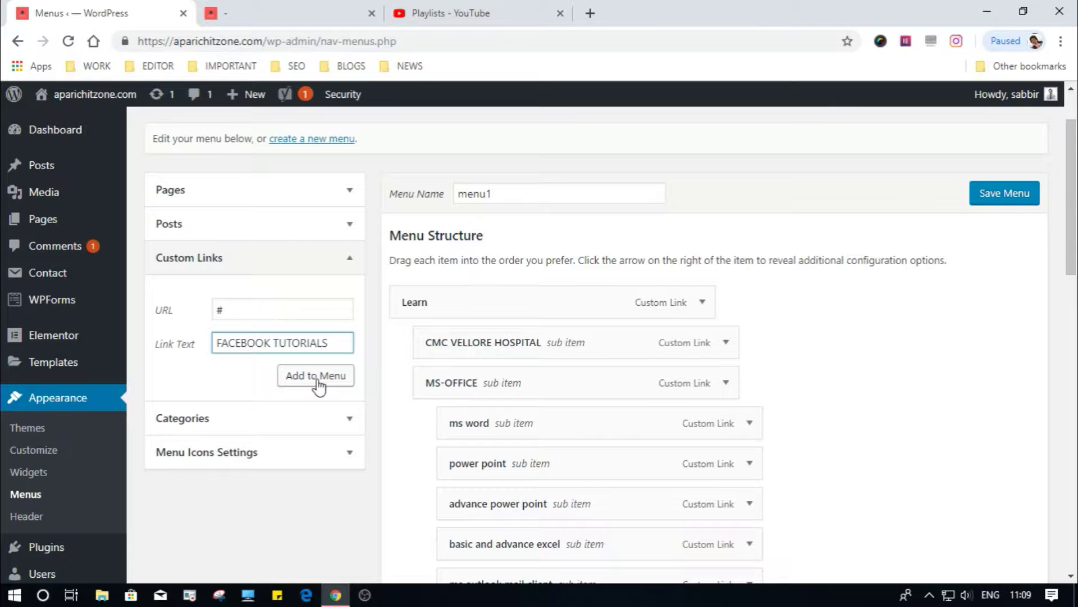
click(548, 225)
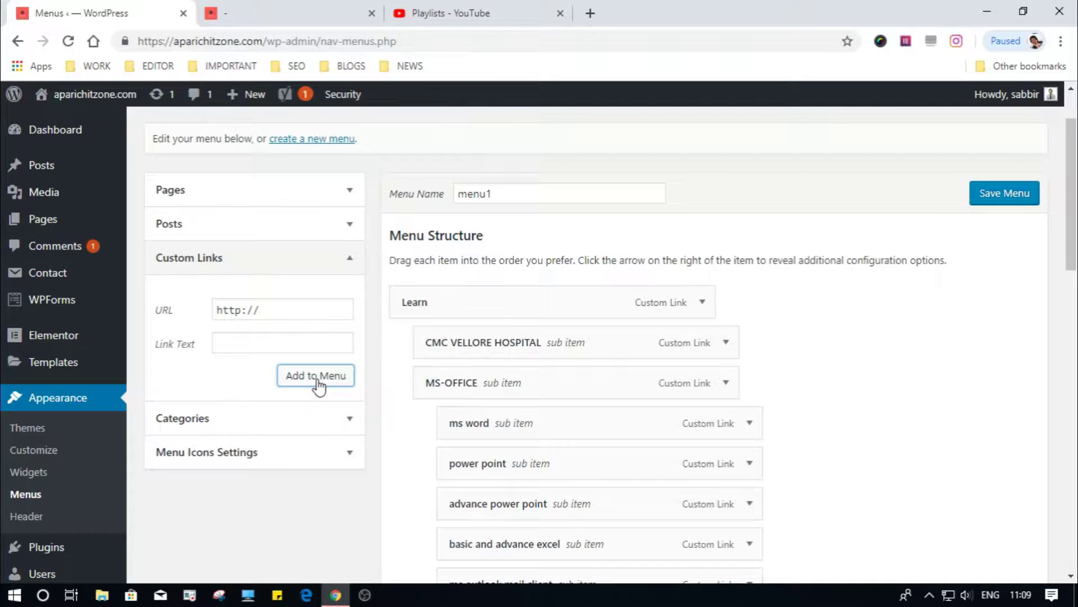
Step: Save menu1 with the FACEBOOK TUTORIALS link as a top-level item after Contact
scroll(554, 389, down, 13)
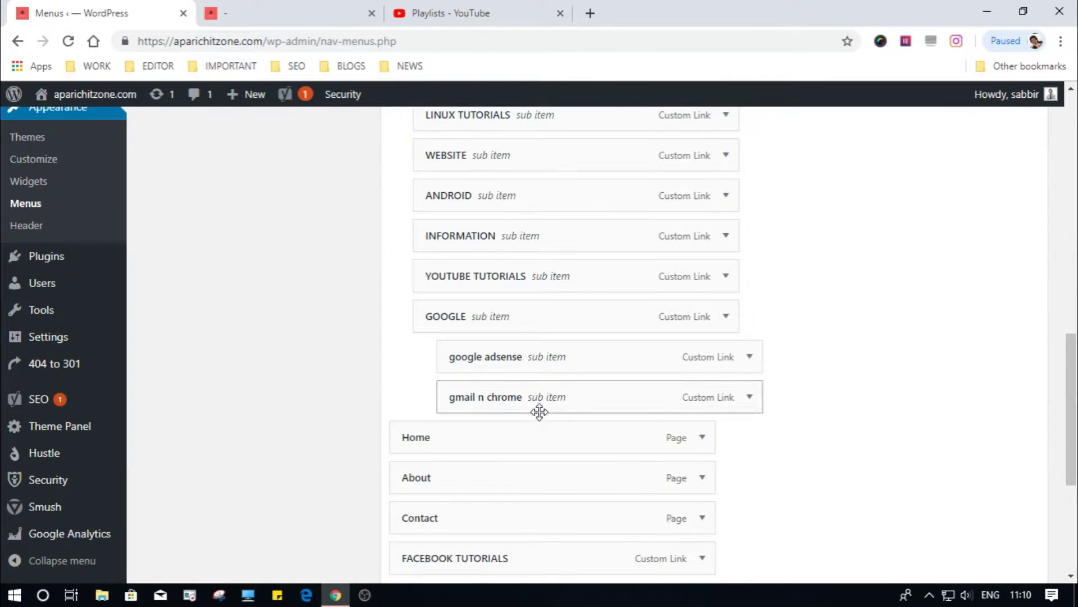
scroll(570, 426, down, 4)
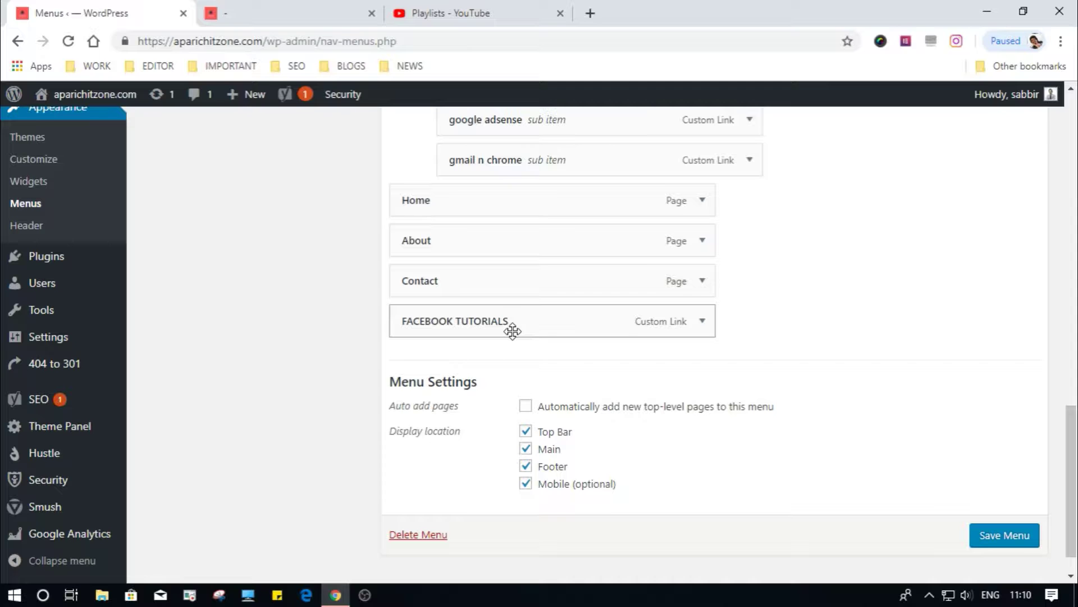
click(1012, 536)
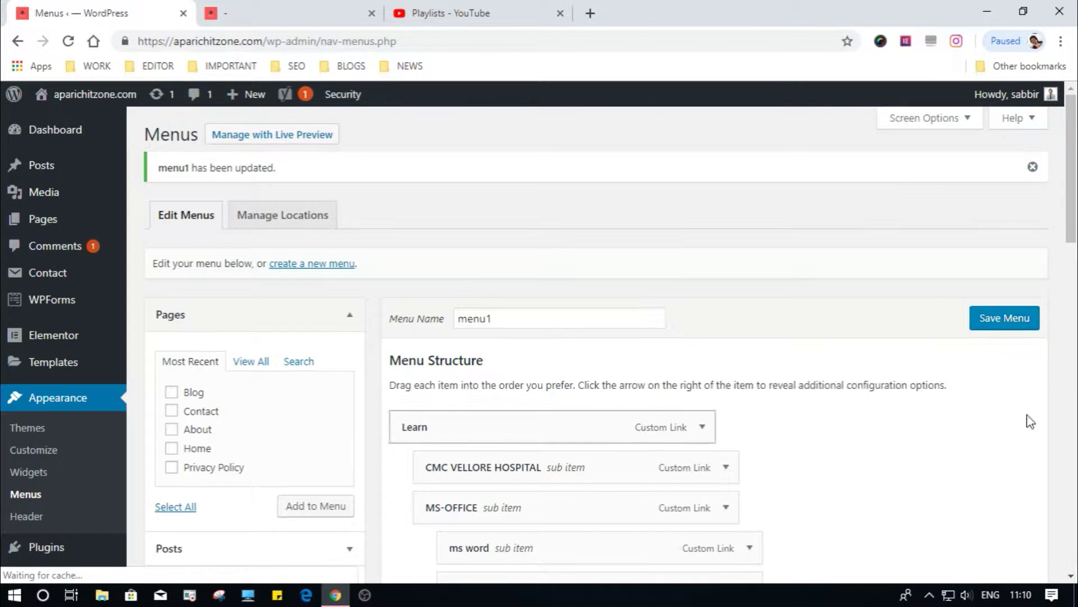
Step: Reload the live homepage and check the header menu and Learn dropdown for the FACEBOOK TUTORIALS item
click(324, 11)
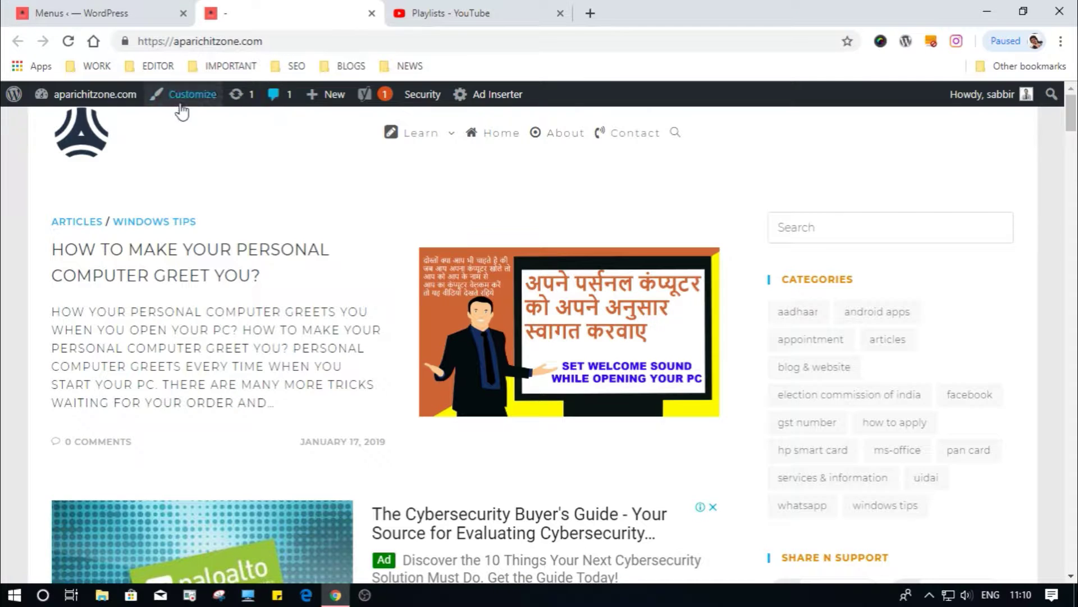
click(68, 41)
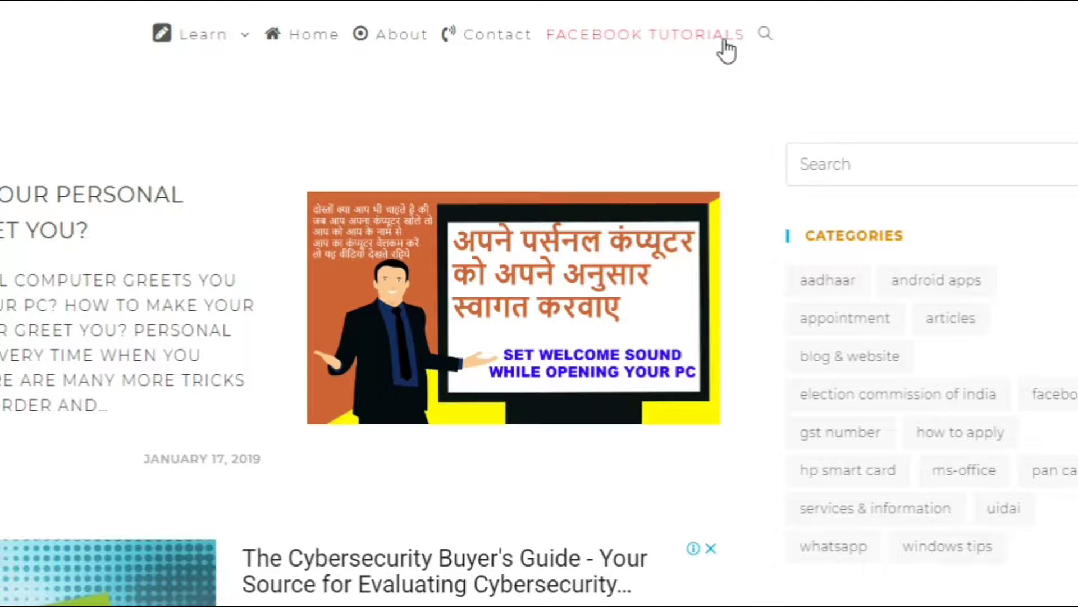
mouse_move(245, 47)
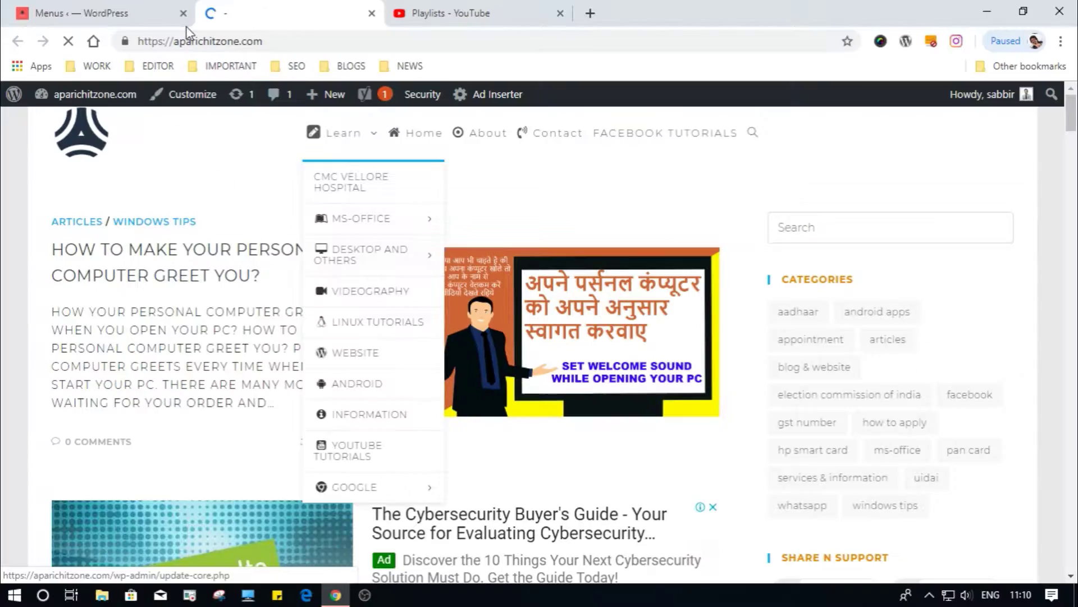
Step: Move FACEBOOK TUTORIALS under Learn as a sub item between LINUX TUTORIALS and WEBSITE, and save menu1
click(150, 15)
scroll(692, 367, down, 15)
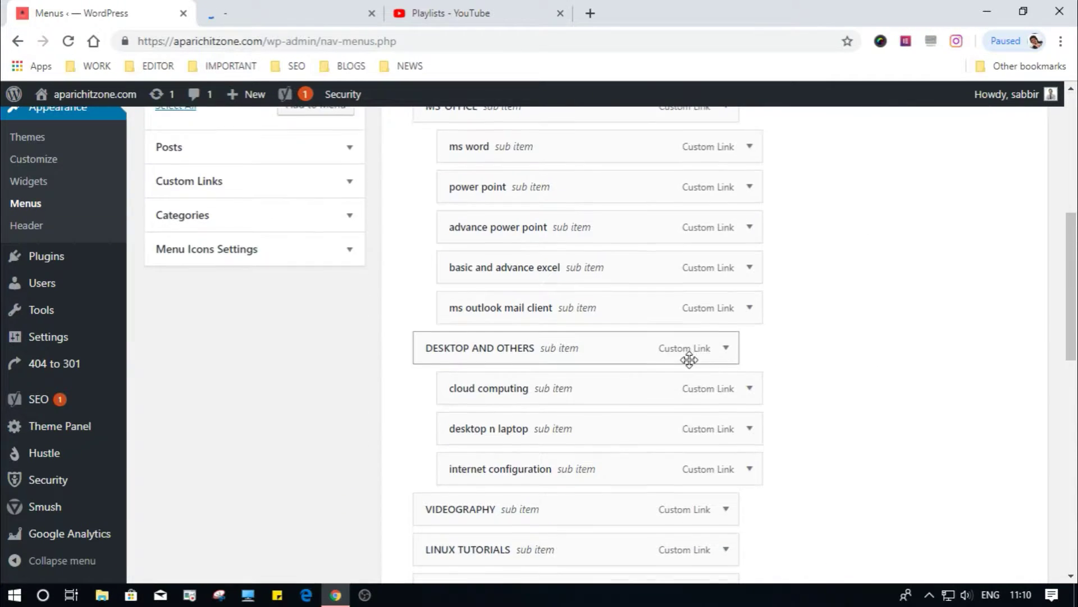
scroll(689, 357, down, 2)
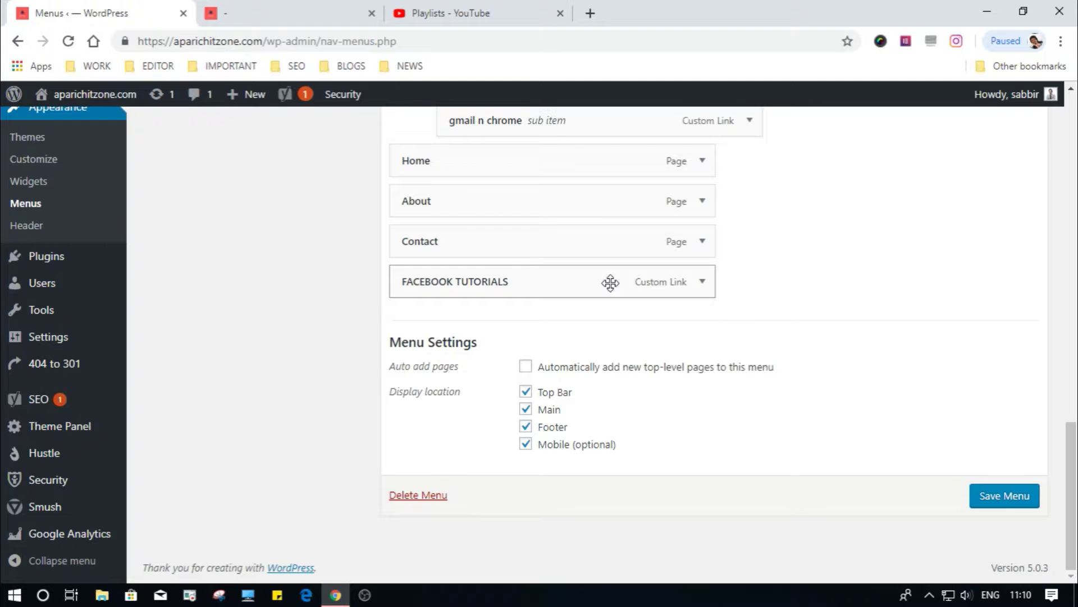
drag(610, 282, 636, 392)
scroll(682, 386, up, 2)
scroll(681, 389, down, 7)
scroll(838, 405, up, 10)
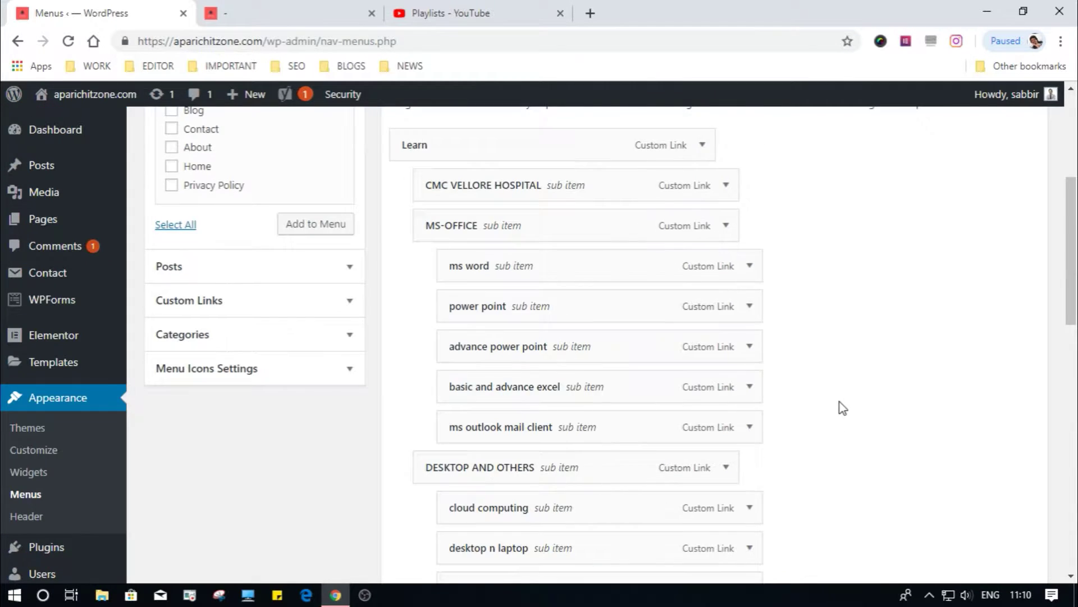
click(982, 323)
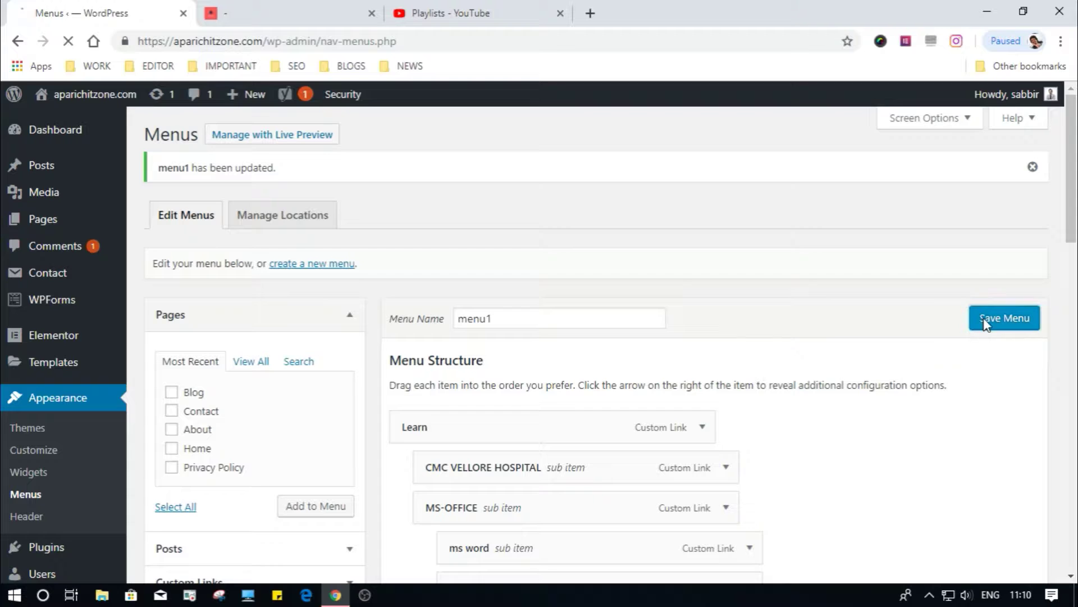
Step: Reload the live homepage and check where FACEBOOK TUTORIALS sits in the Learn dropdown
click(315, 10)
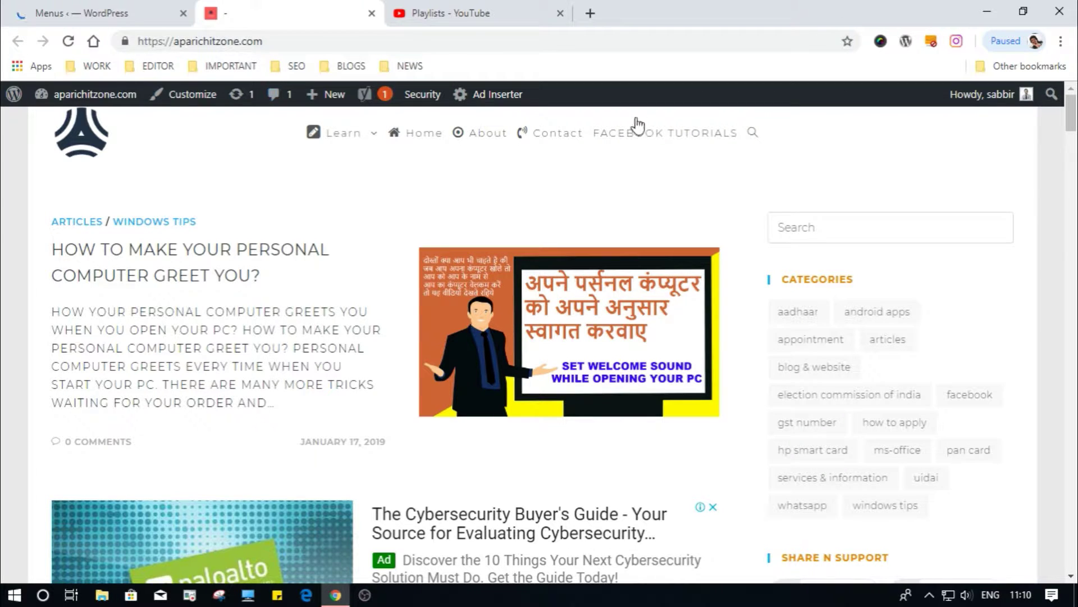
click(68, 47)
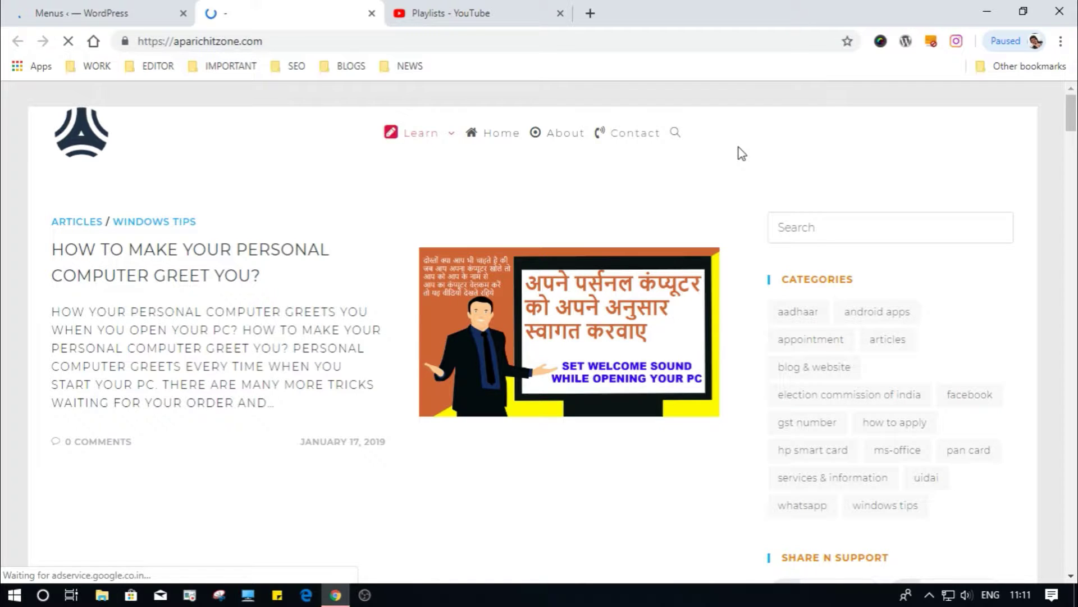
mouse_move(418, 133)
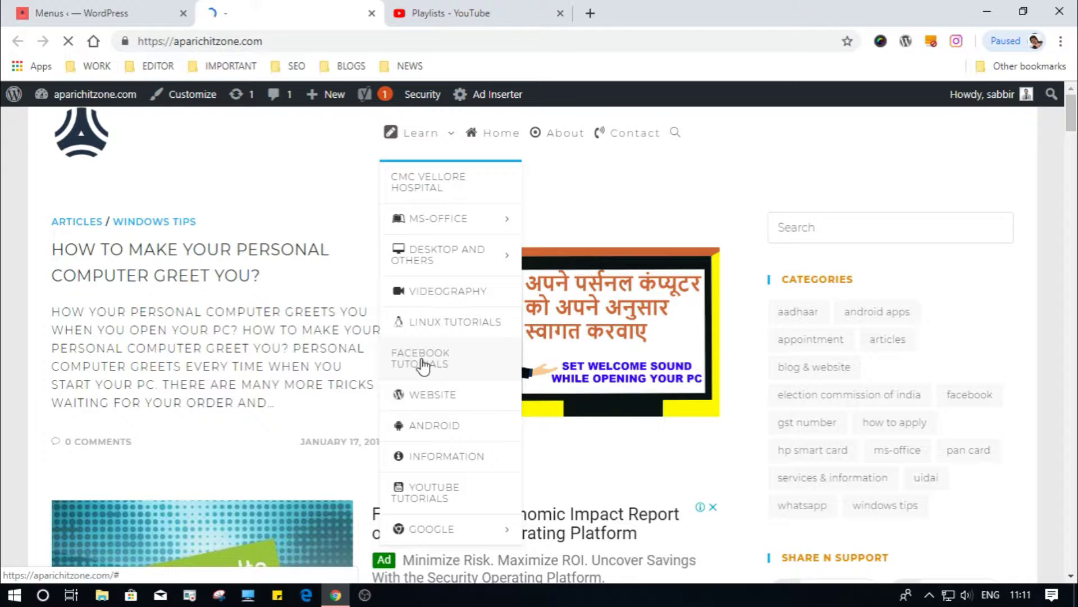
Step: Return to the Menus page and give the FACEBOOK TUTORIALS sub item the rounded-square Facebook icon from Font Awesome
click(144, 8)
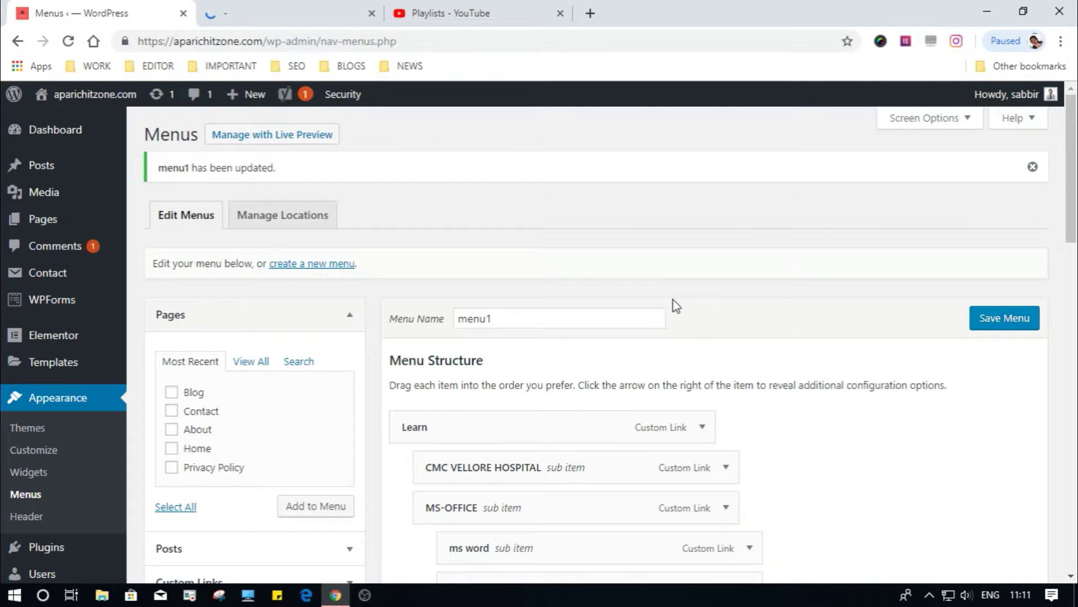
scroll(676, 307, down, 7)
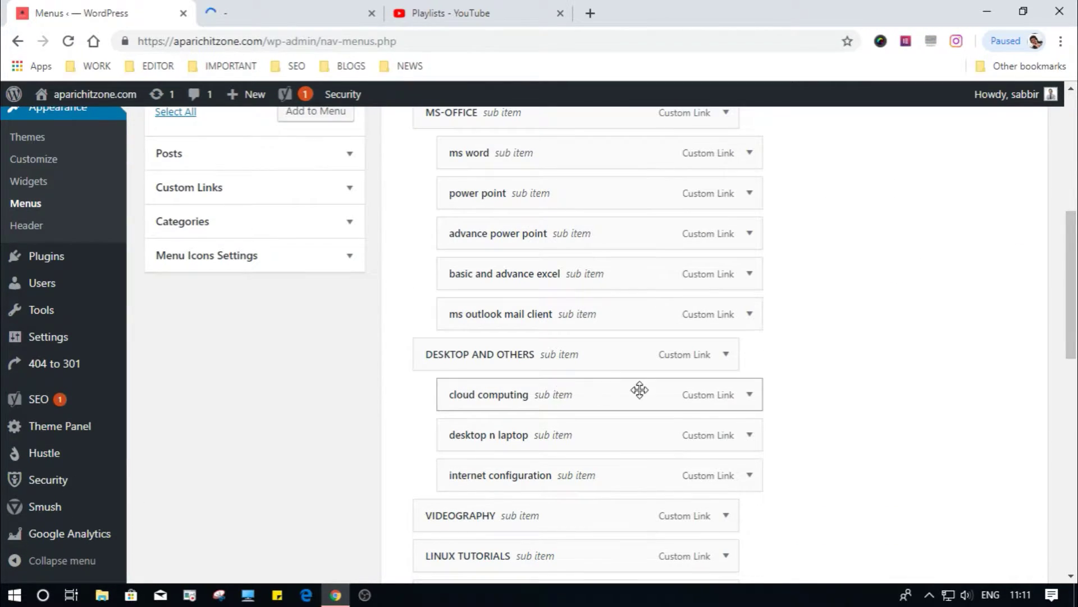
scroll(639, 388, down, 3)
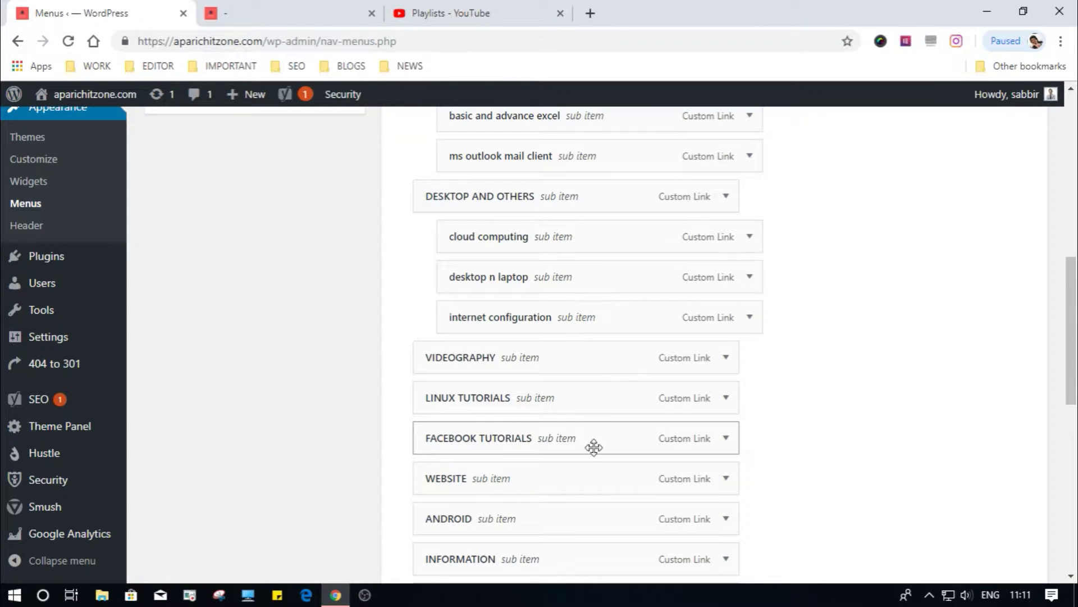
scroll(594, 447, down, 3)
click(726, 283)
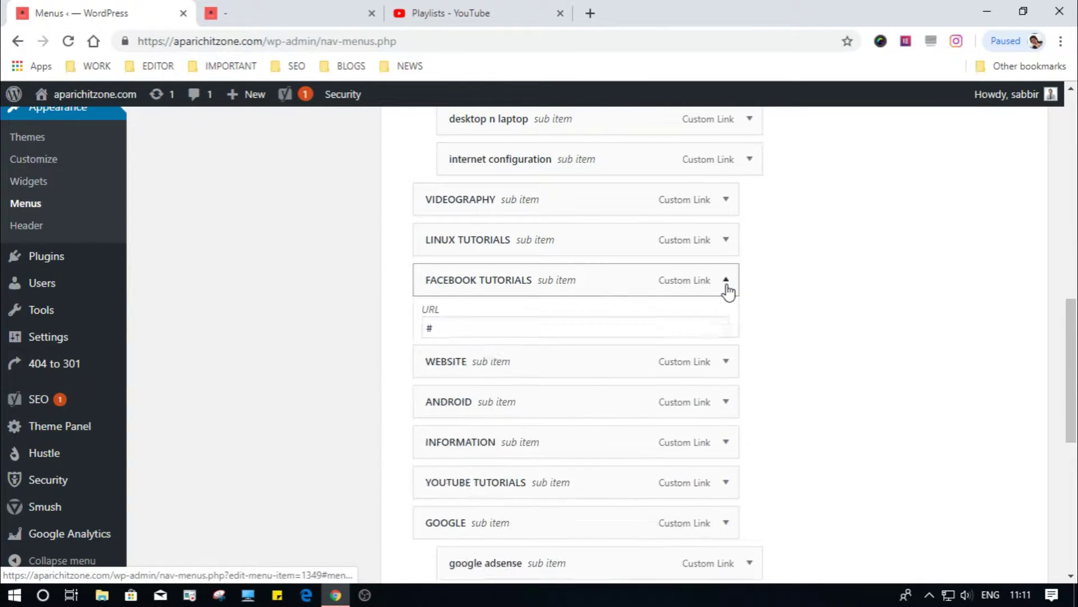
scroll(790, 334, down, 4)
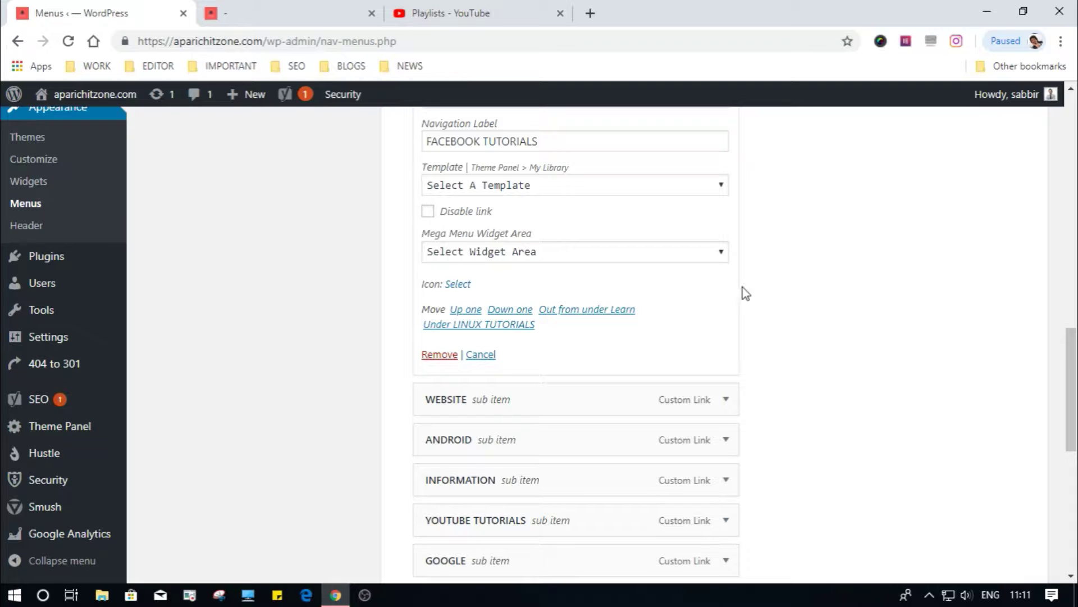
click(458, 284)
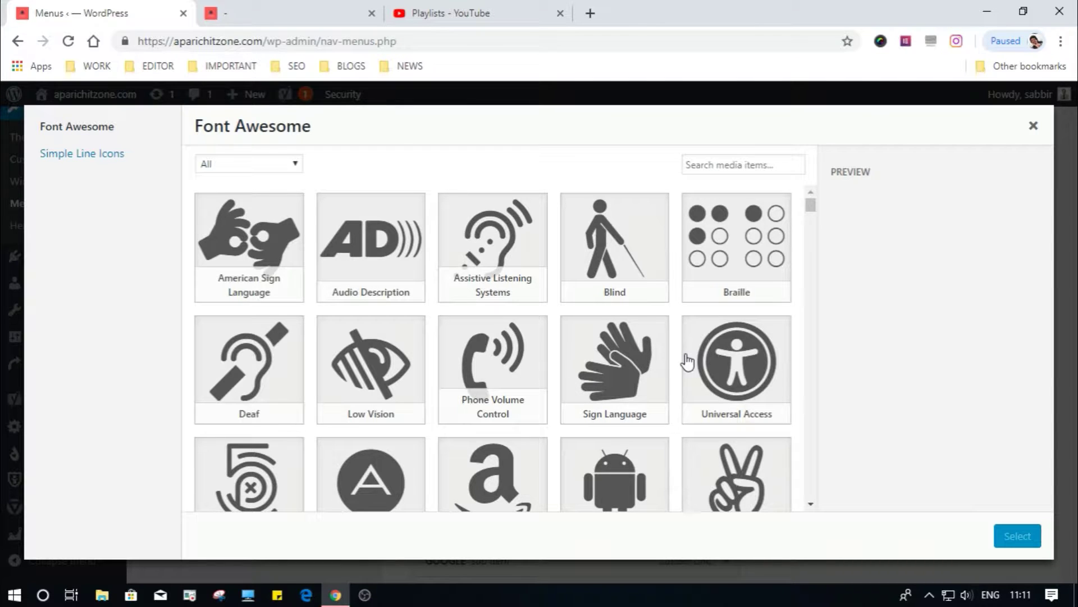
scroll(686, 361, down, 5)
scroll(686, 361, down, 15)
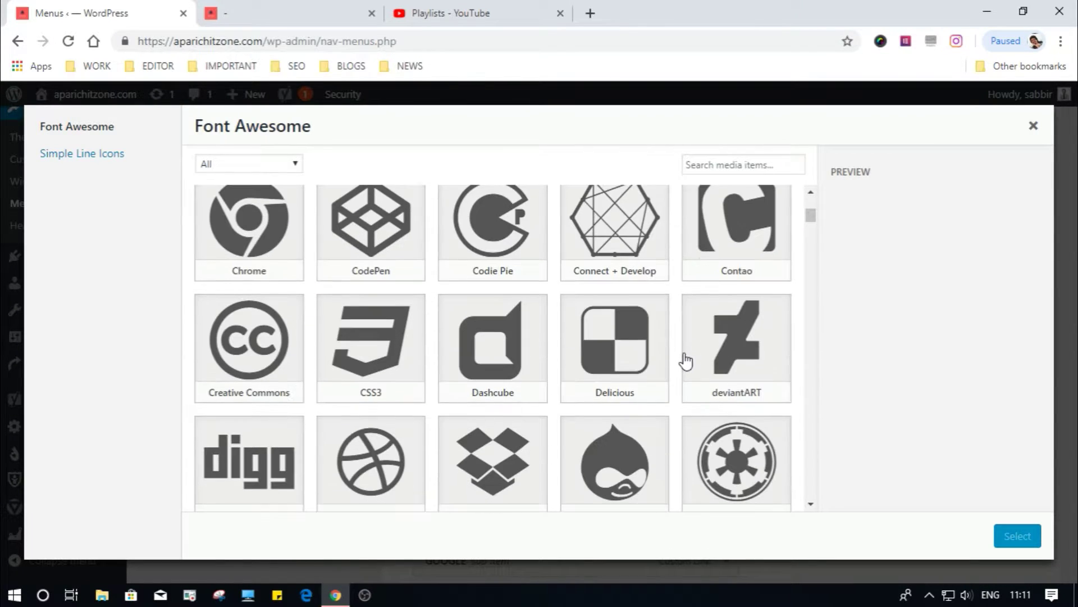
scroll(686, 361, down, 2)
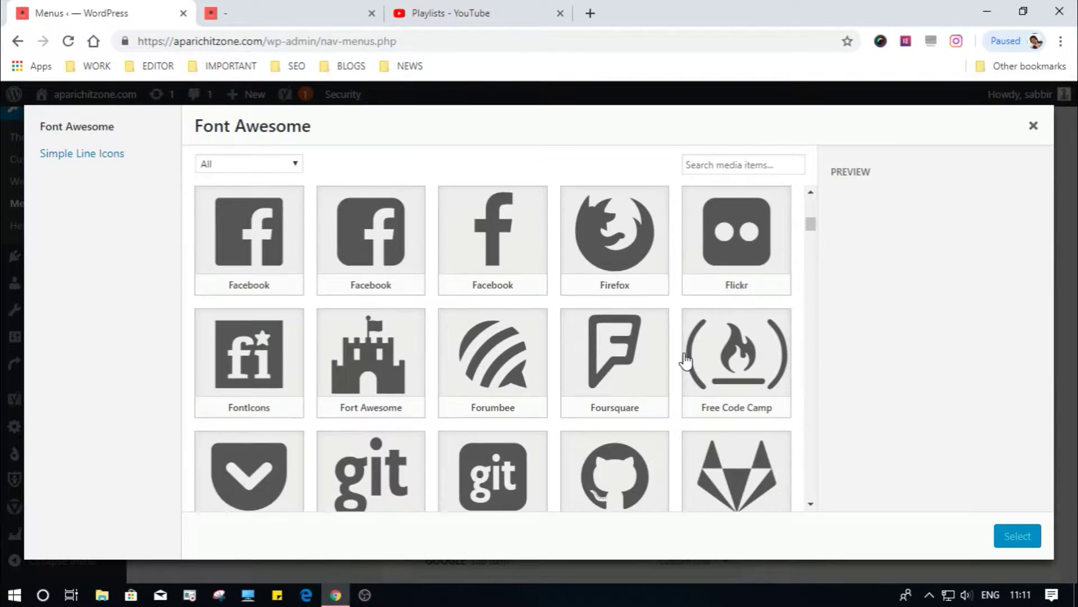
click(377, 231)
click(1021, 537)
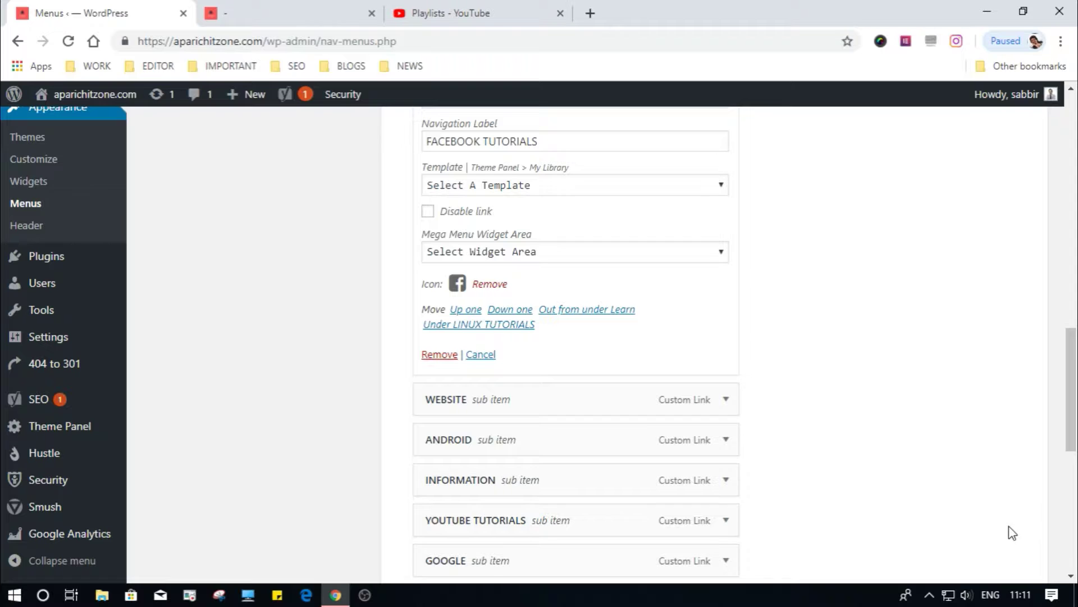
Step: Copy the link address of the FACEBOOK TUTORIALS IN HINDI playlist from the YouTube Playlists page
scroll(814, 374, up, 4)
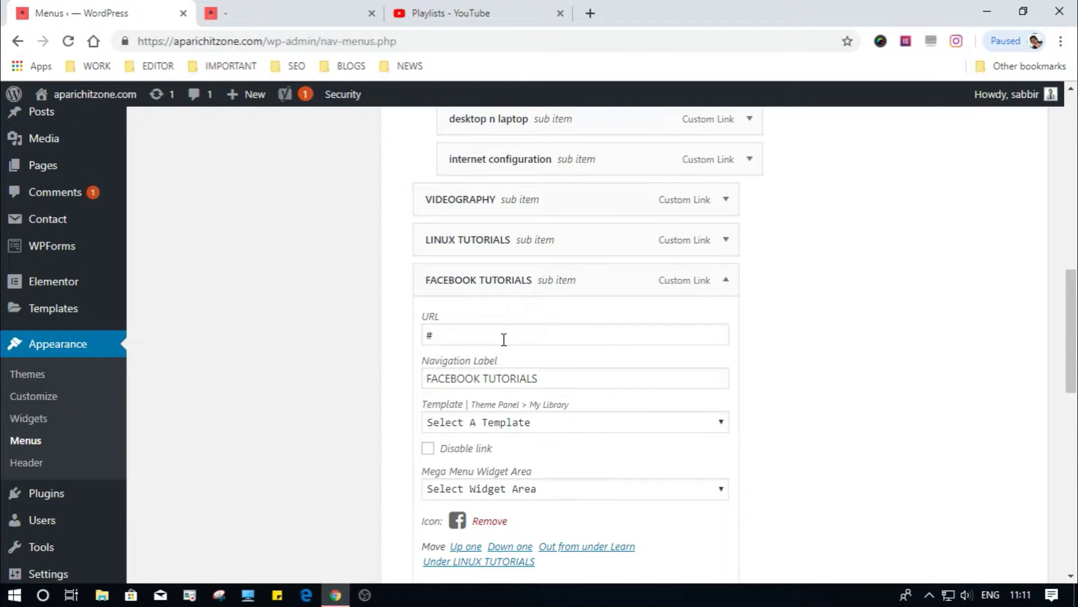
click(485, 336)
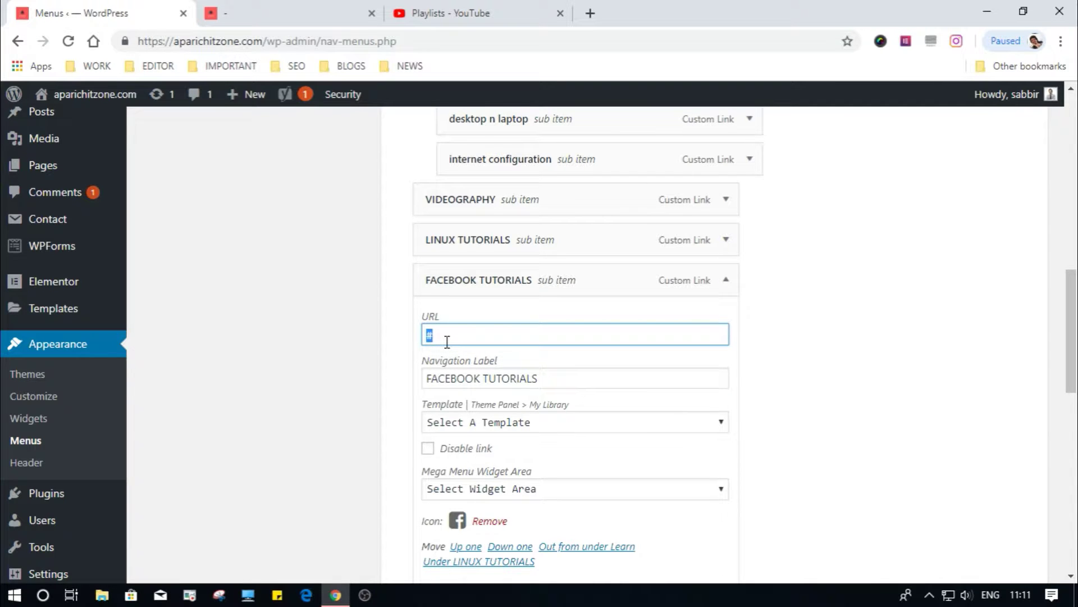
click(486, 13)
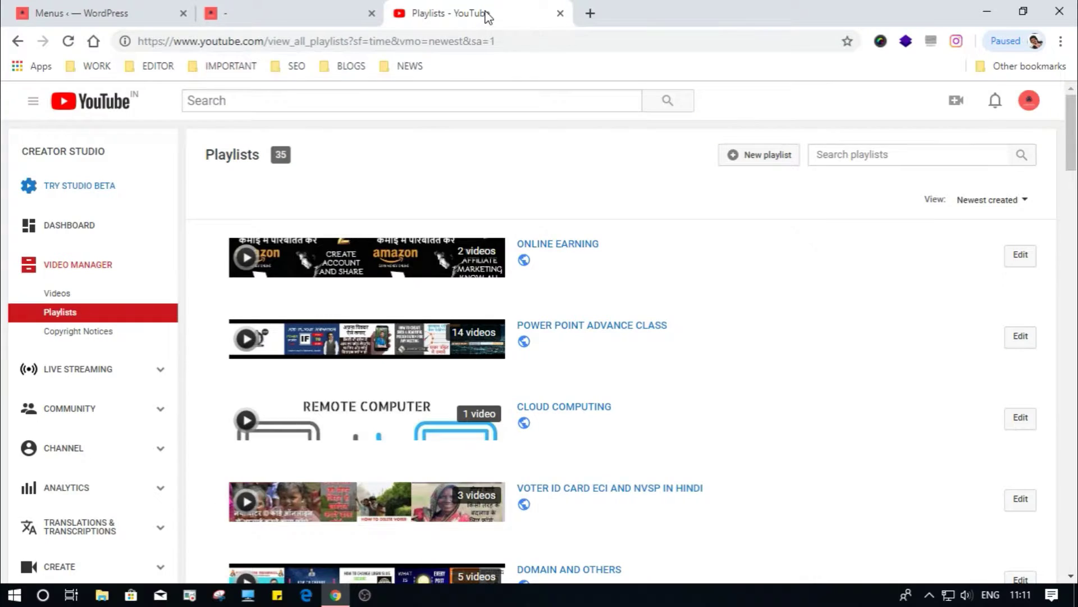
scroll(704, 359, down, 6)
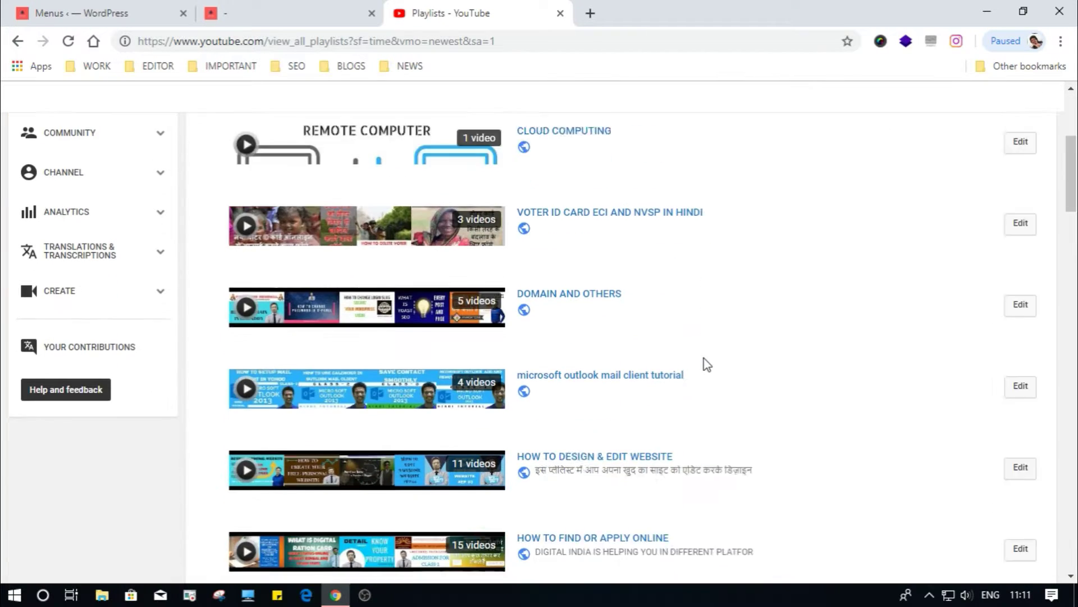
scroll(704, 359, down, 2)
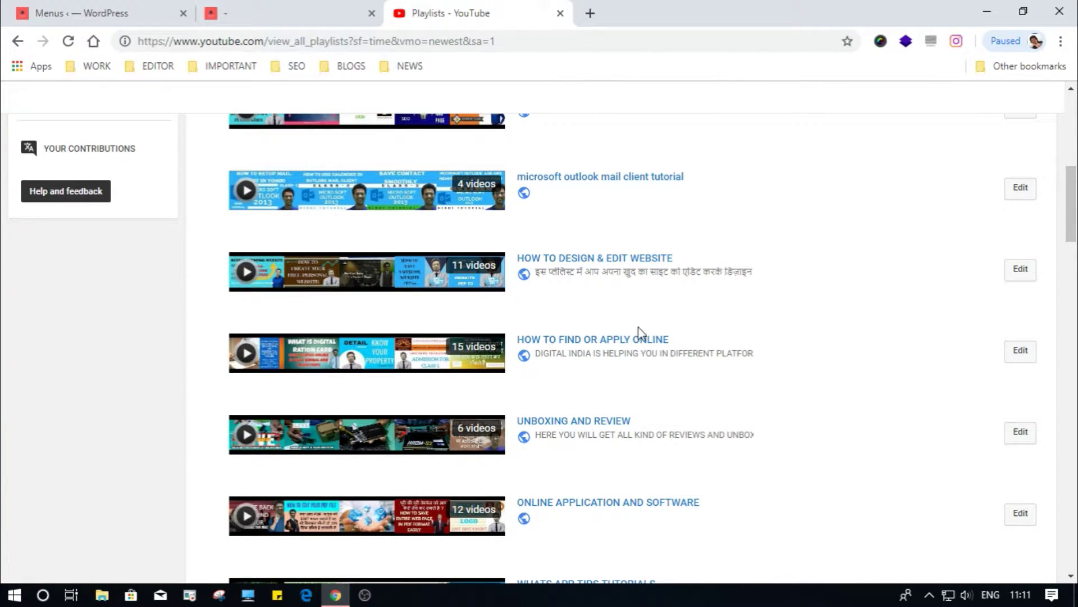
scroll(719, 328, down, 7)
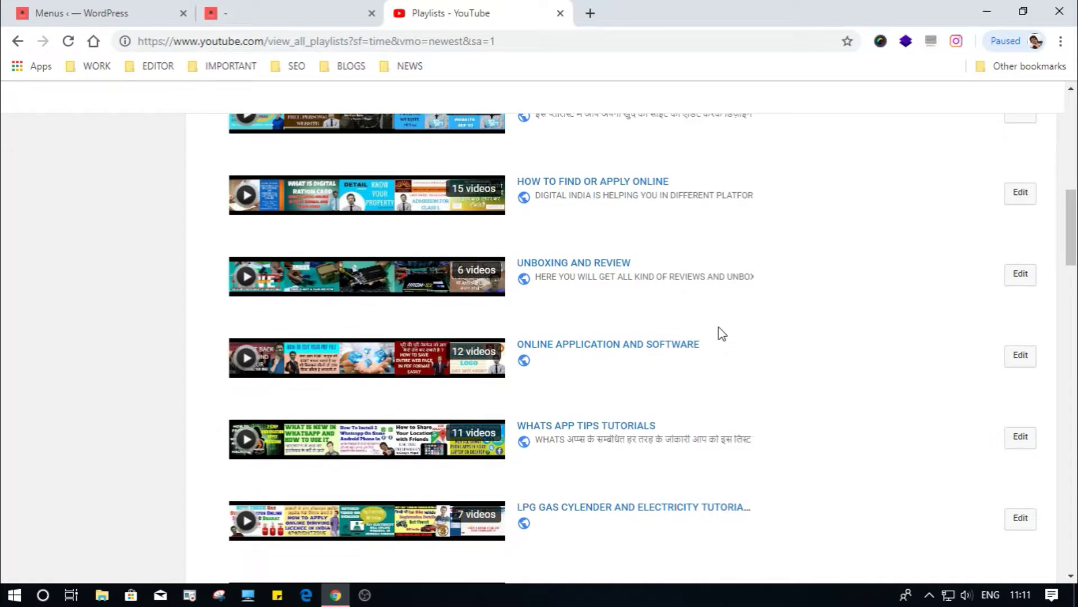
scroll(719, 328, down, 6)
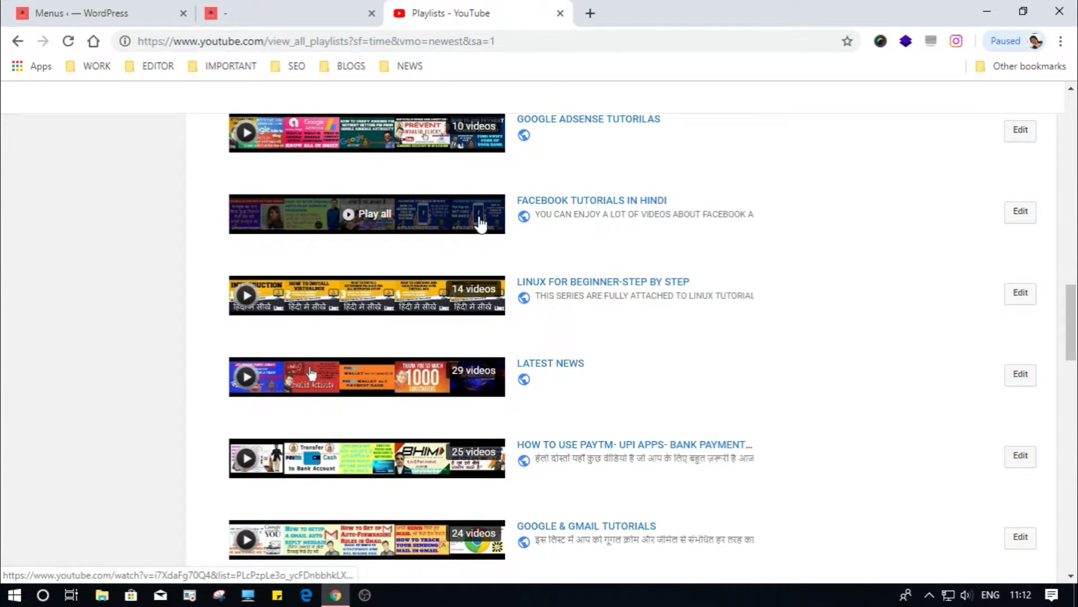
right_click(421, 217)
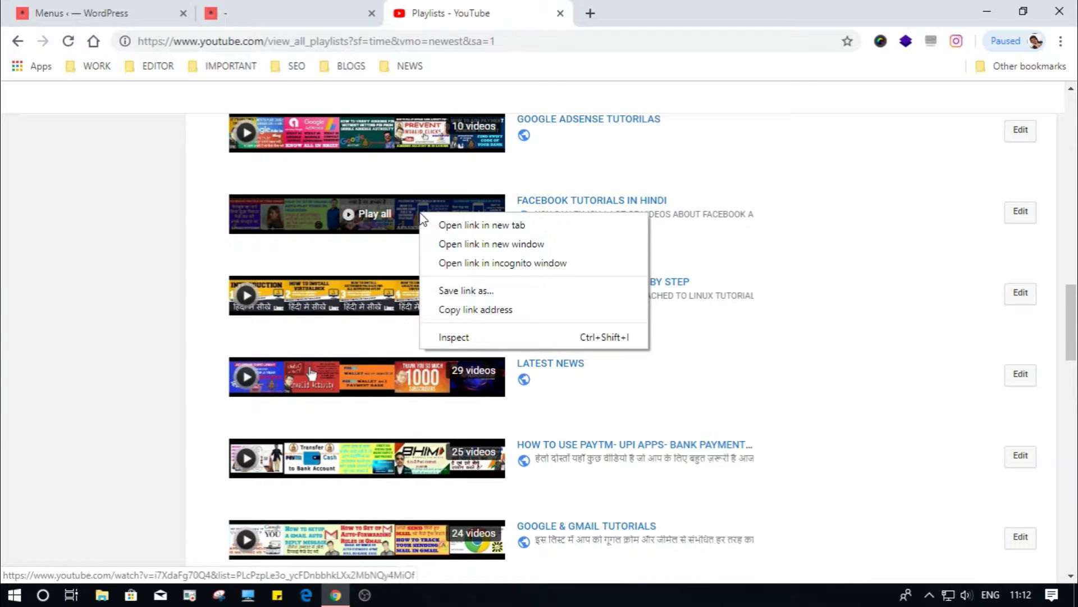
click(460, 313)
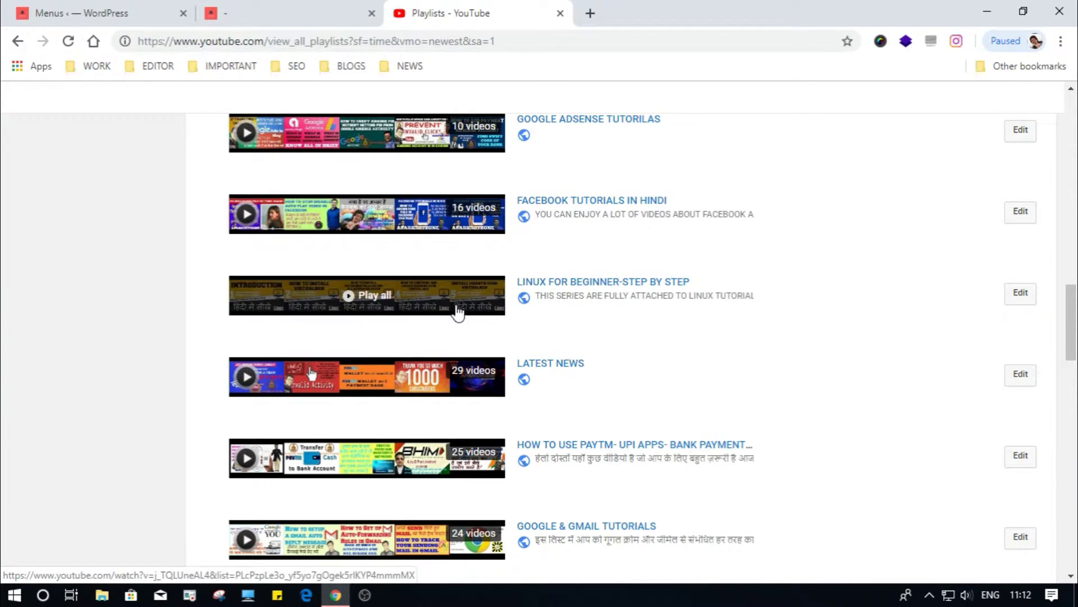
Step: Replace the FACEBOOK TUTORIALS item's placeholder URL with the copied playlist link and save menu1
click(304, 19)
click(115, 12)
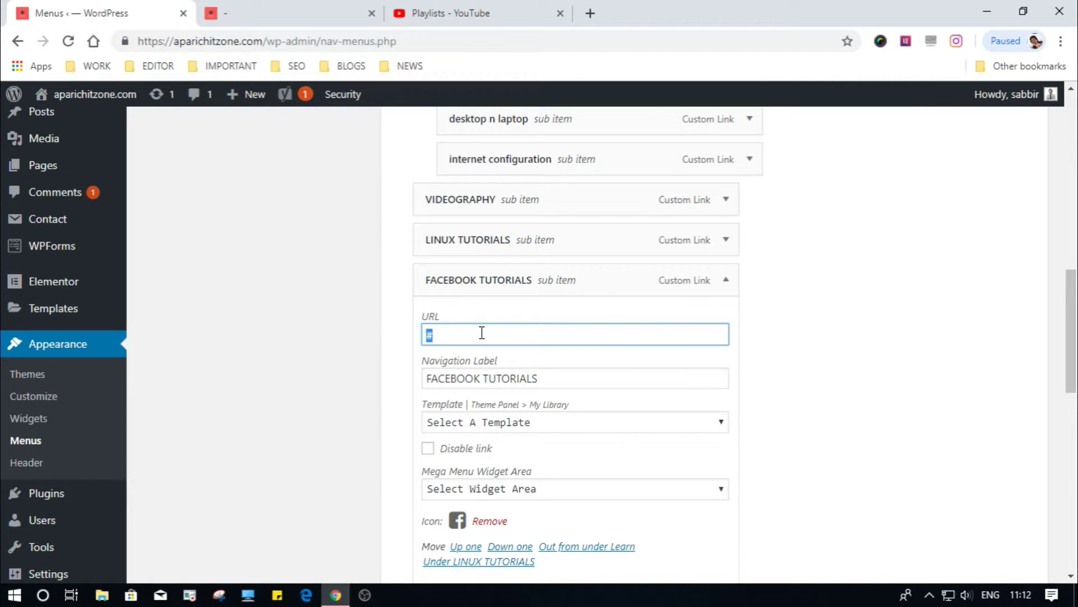
right_click(482, 333)
click(528, 412)
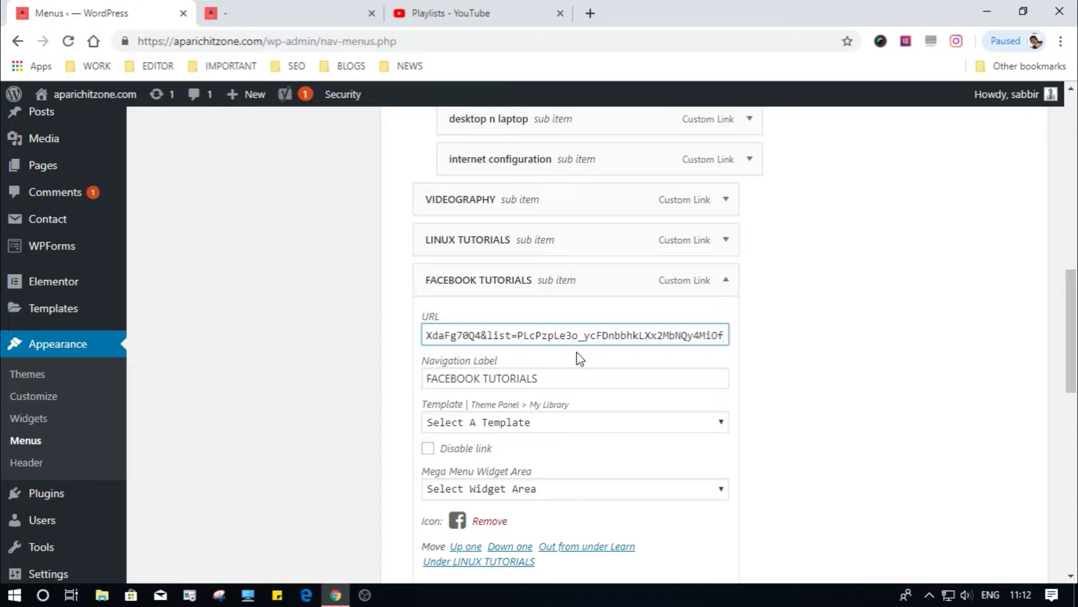
scroll(976, 383, up, 1)
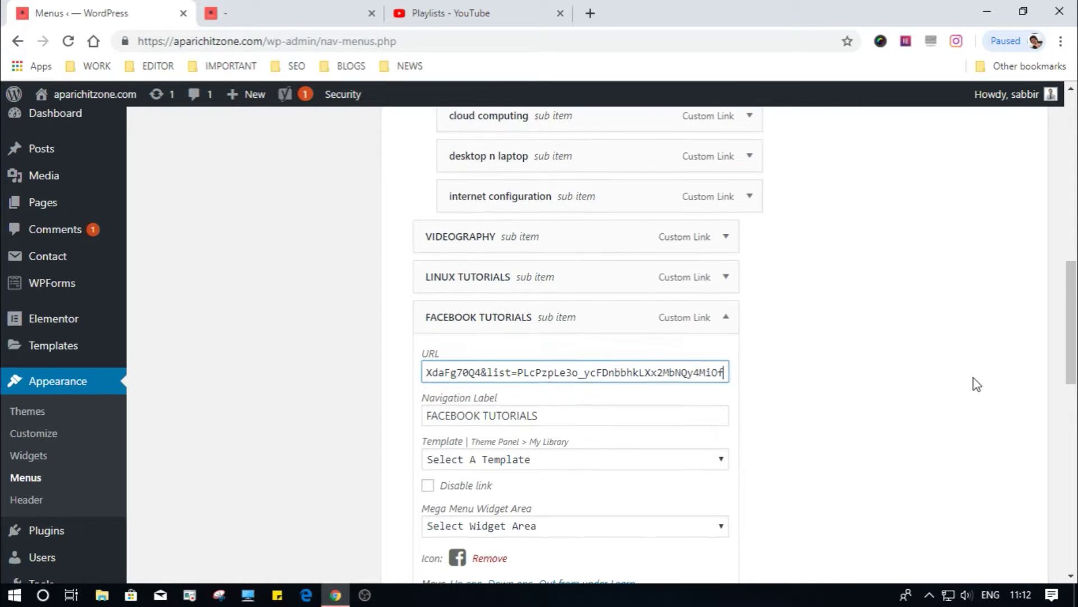
scroll(976, 383, up, 10)
click(993, 330)
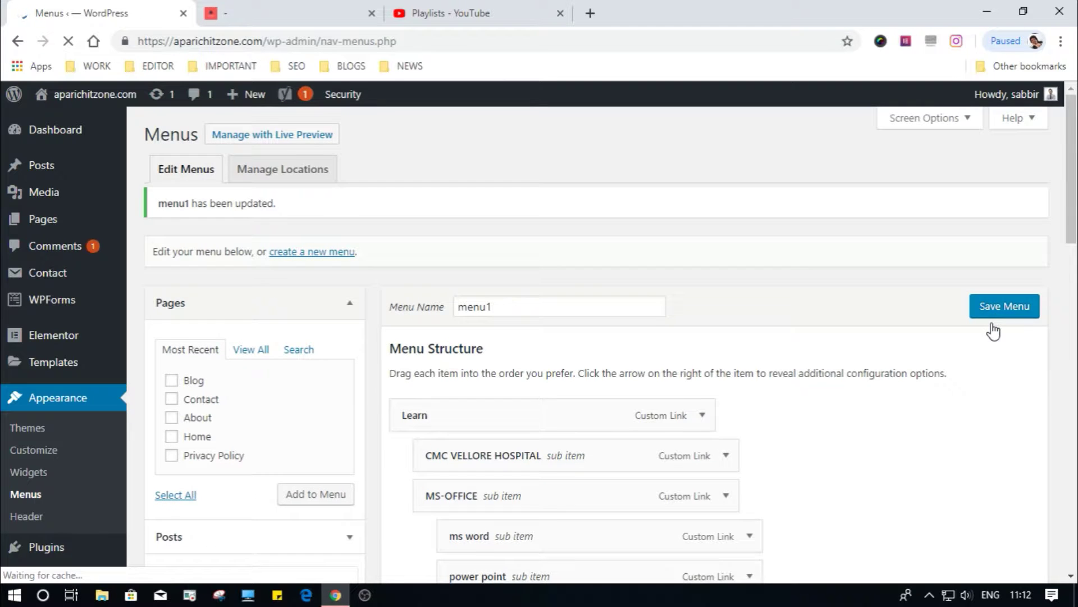
Step: Reload the live homepage and open FACEBOOK TUTORIALS from the Learn dropdown to test its icon and link
click(261, 9)
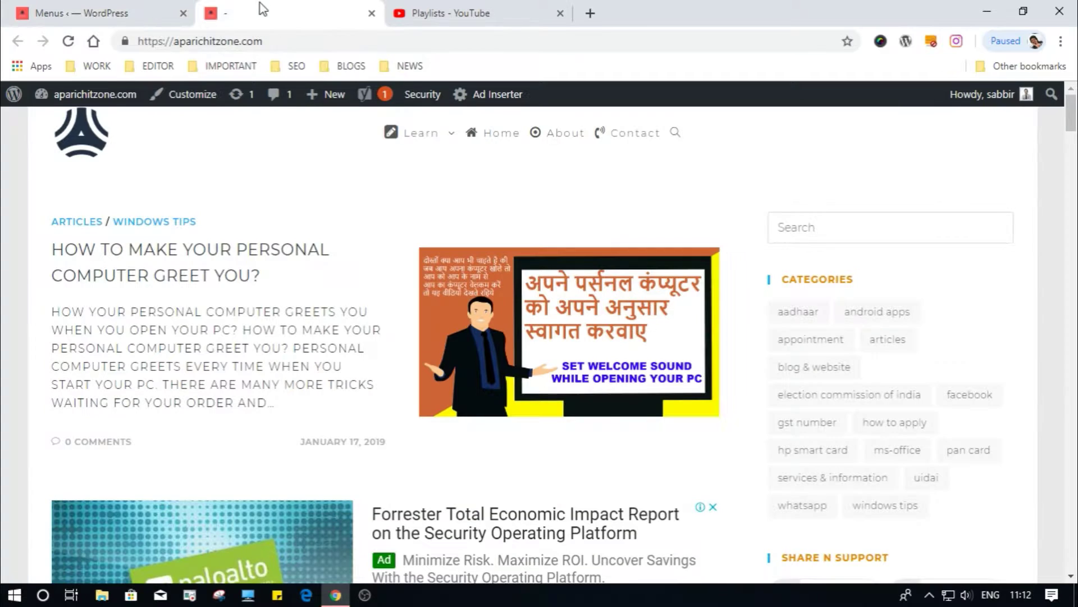
mouse_move(453, 142)
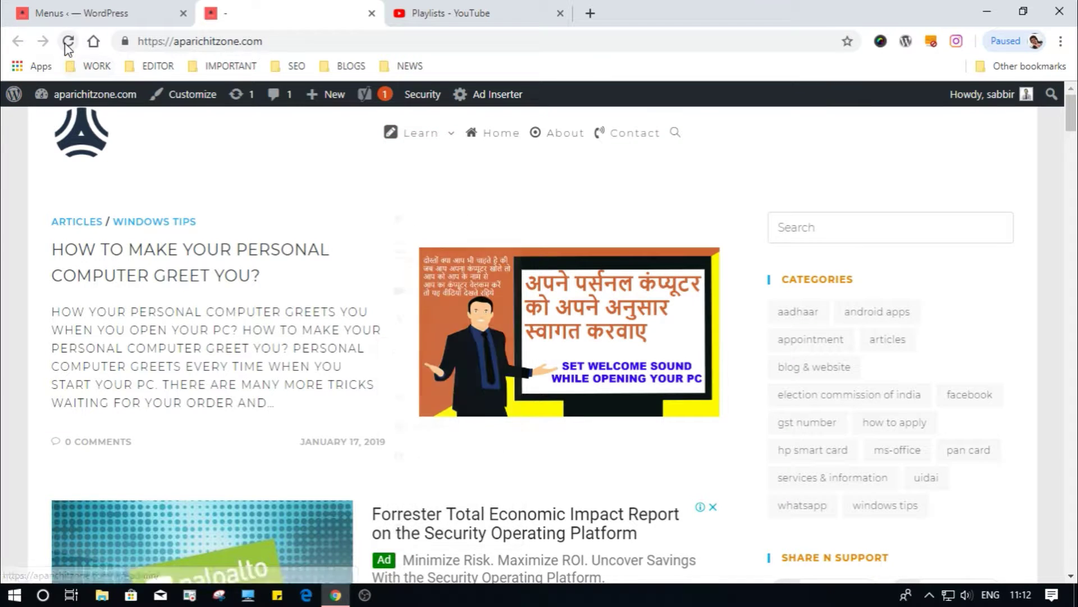
click(486, 151)
mouse_move(453, 143)
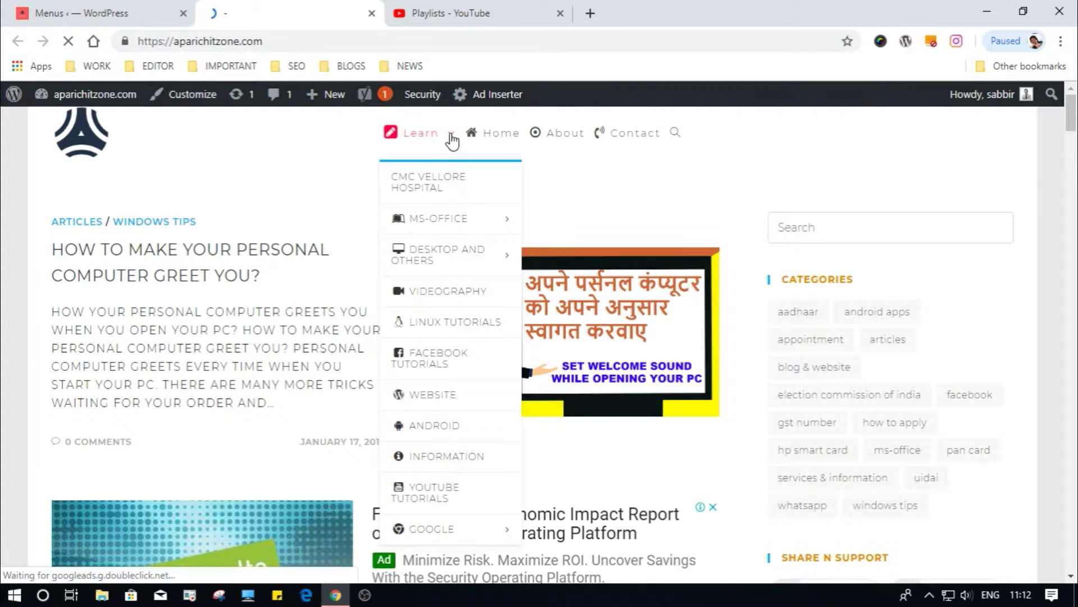
click(427, 363)
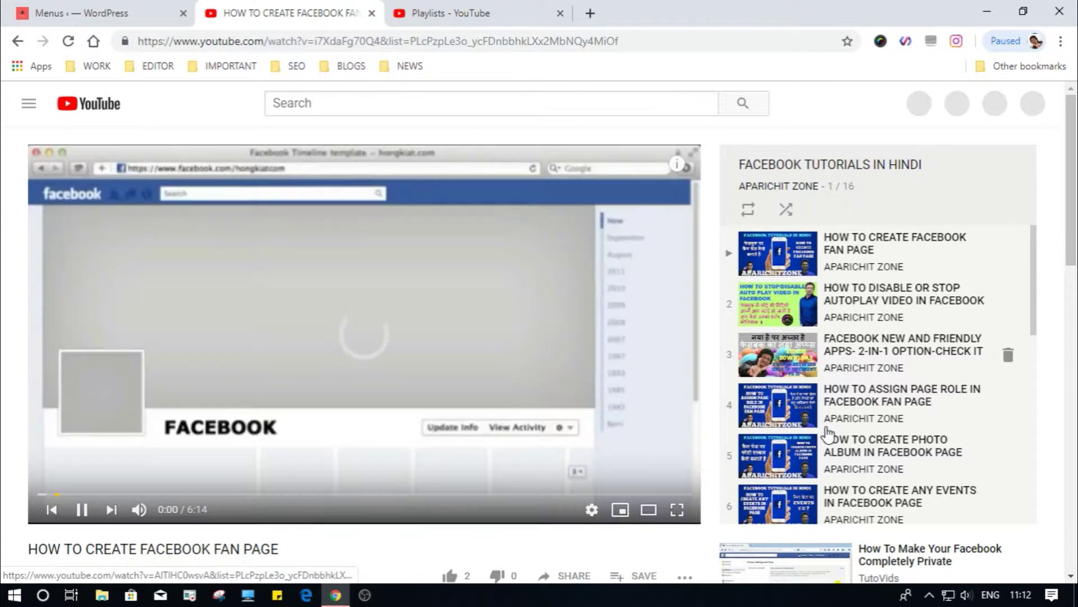
Step: Pause the opened video, look through the FACEBOOK TUTORIALS IN HINDI playlist, and go back to the homepage
key(space)
scroll(851, 389, down, 8)
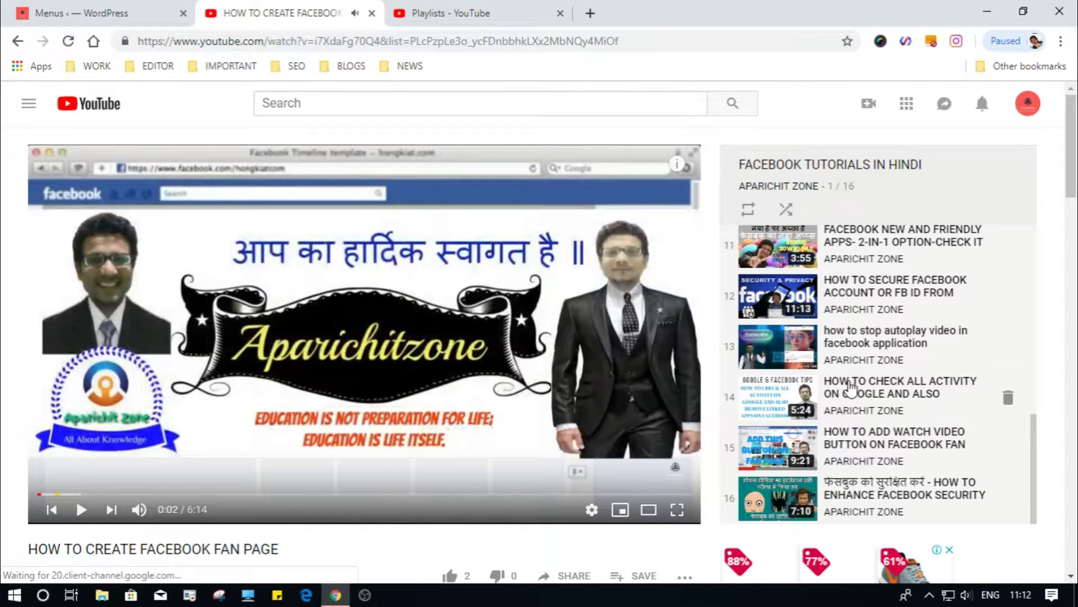
scroll(851, 387, down, 3)
scroll(851, 387, up, 10)
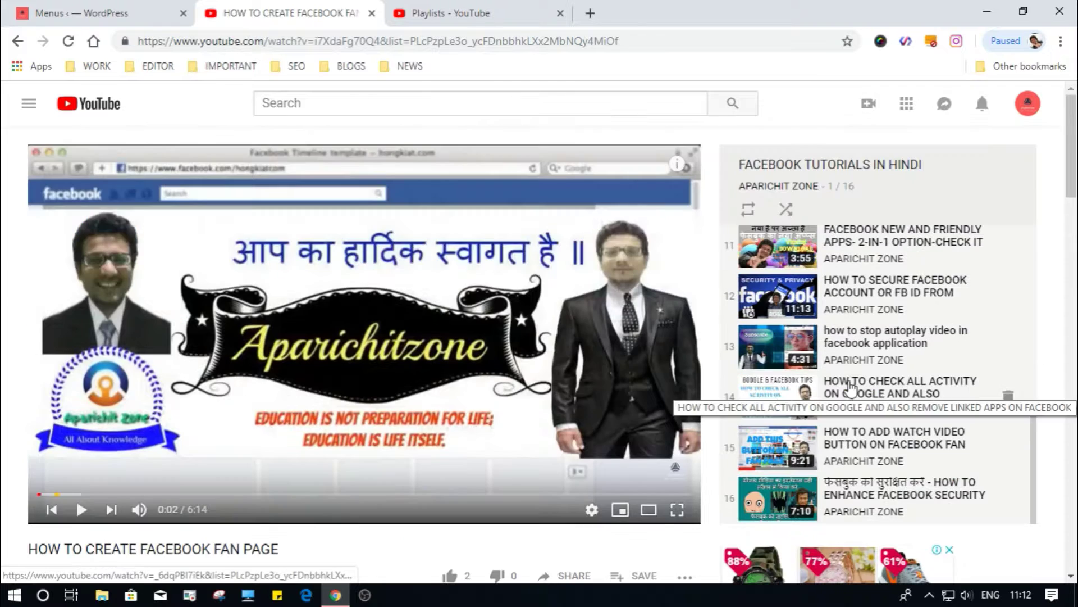
click(19, 42)
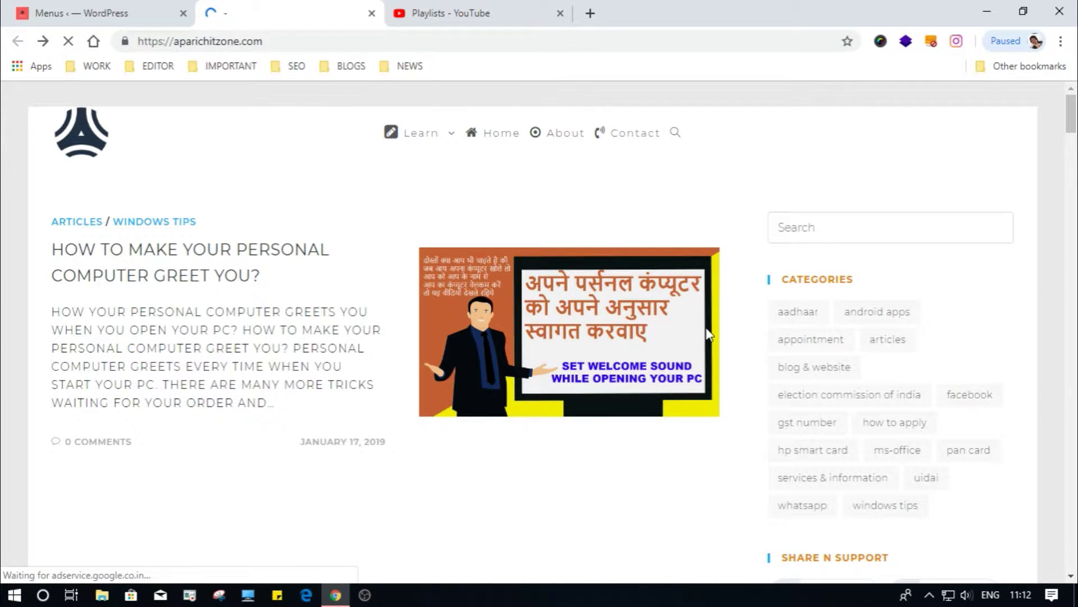
Step: Review the items under Learn in menu1's structure, and look over the playlists on the YouTube Playlists page
click(130, 12)
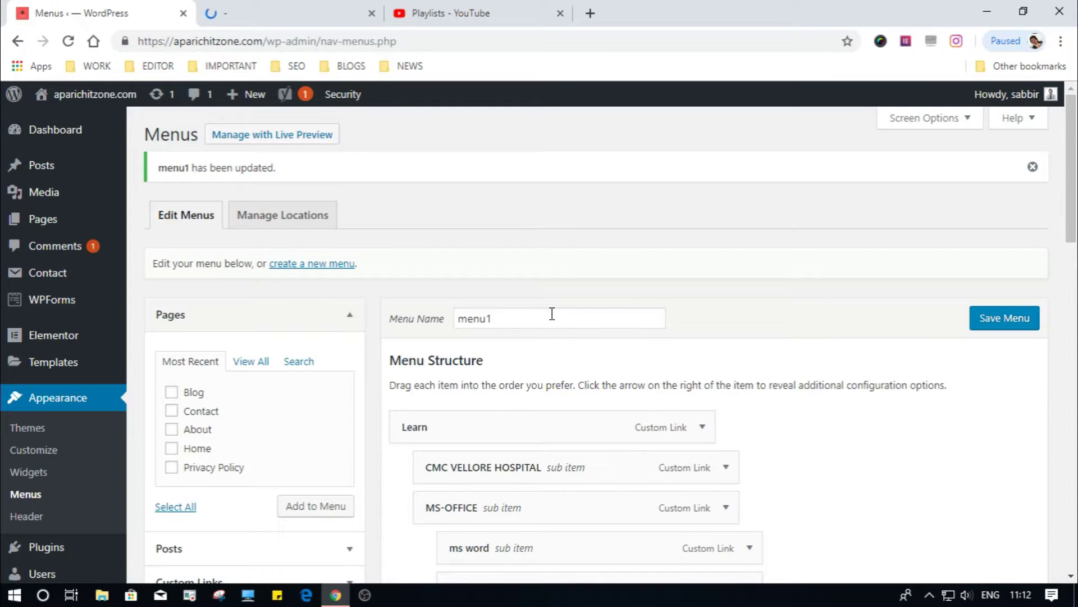
scroll(551, 310, down, 4)
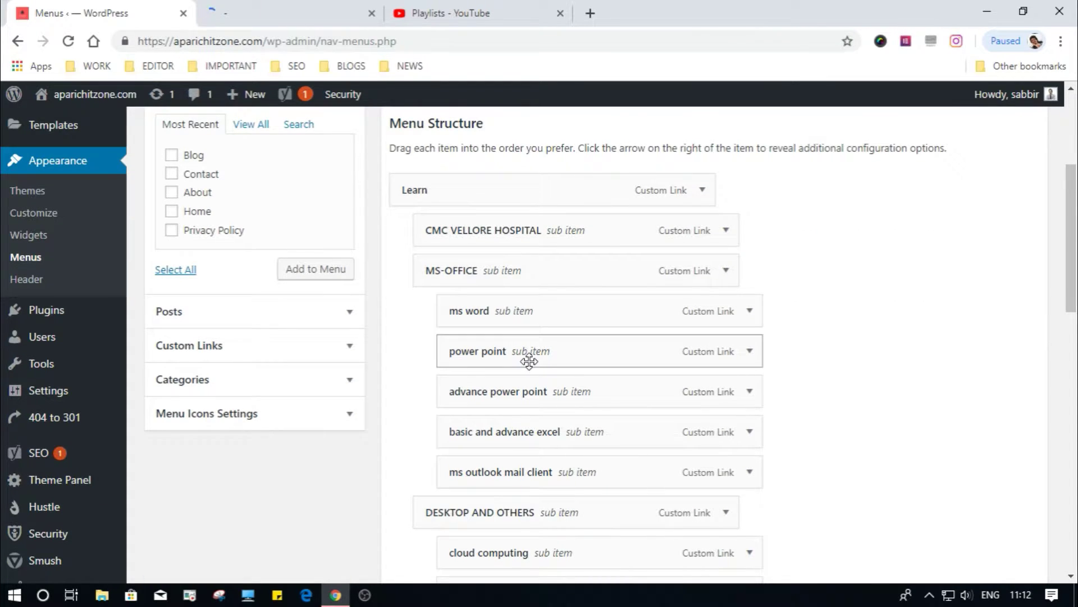
scroll(528, 359, down, 6)
scroll(533, 360, down, 10)
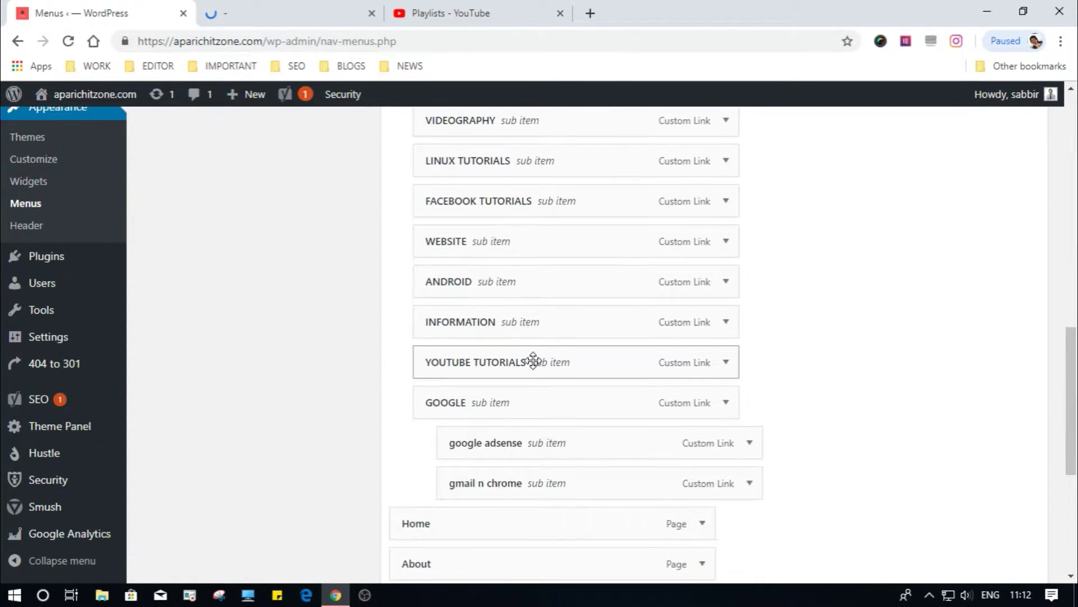
scroll(547, 358, up, 6)
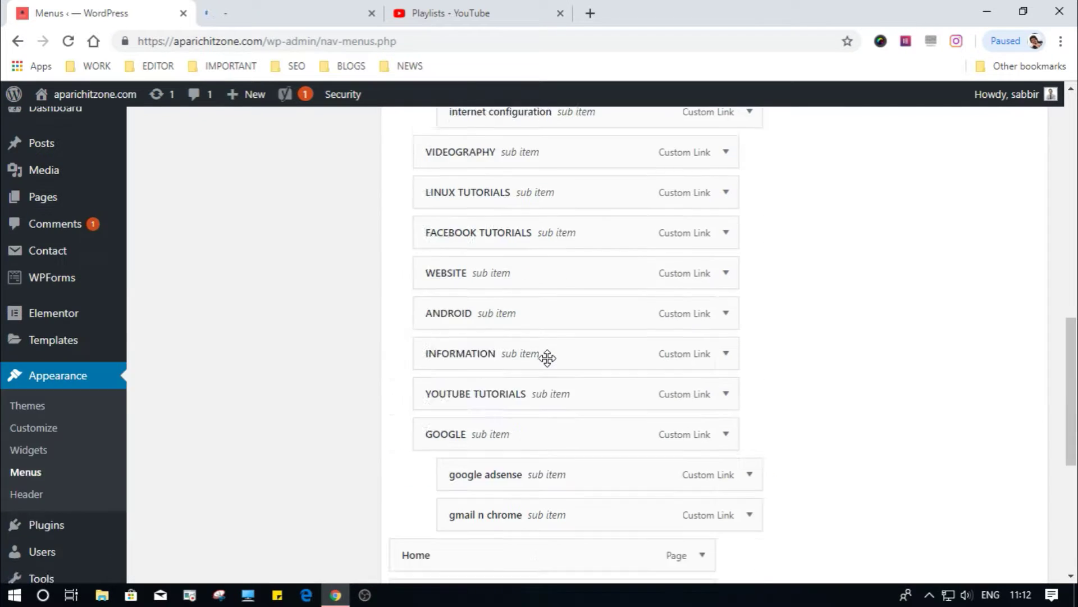
scroll(464, 364, up, 3)
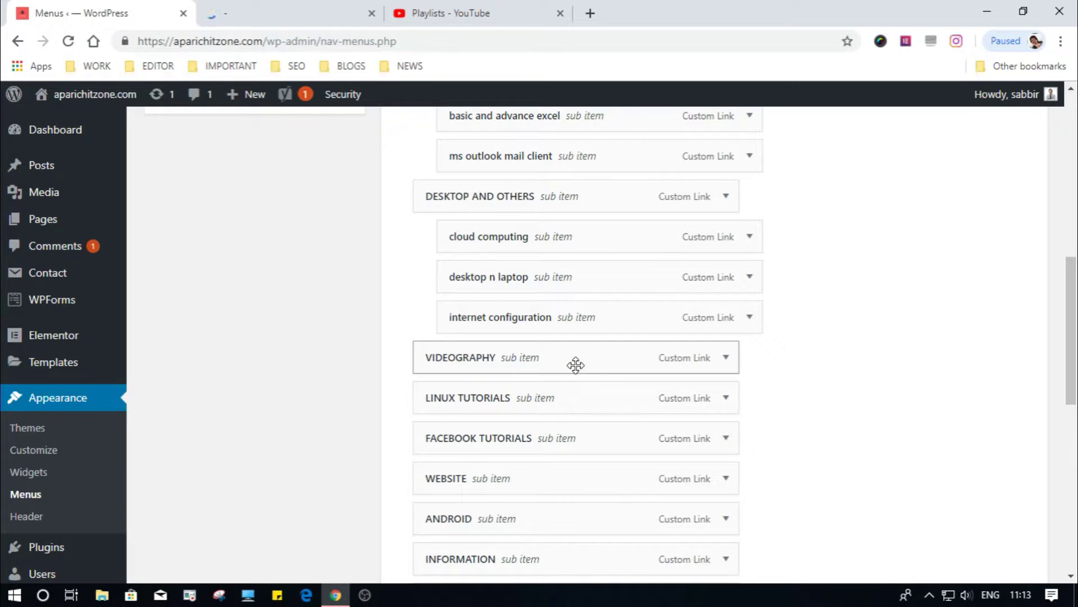
click(495, 18)
scroll(658, 323, up, 15)
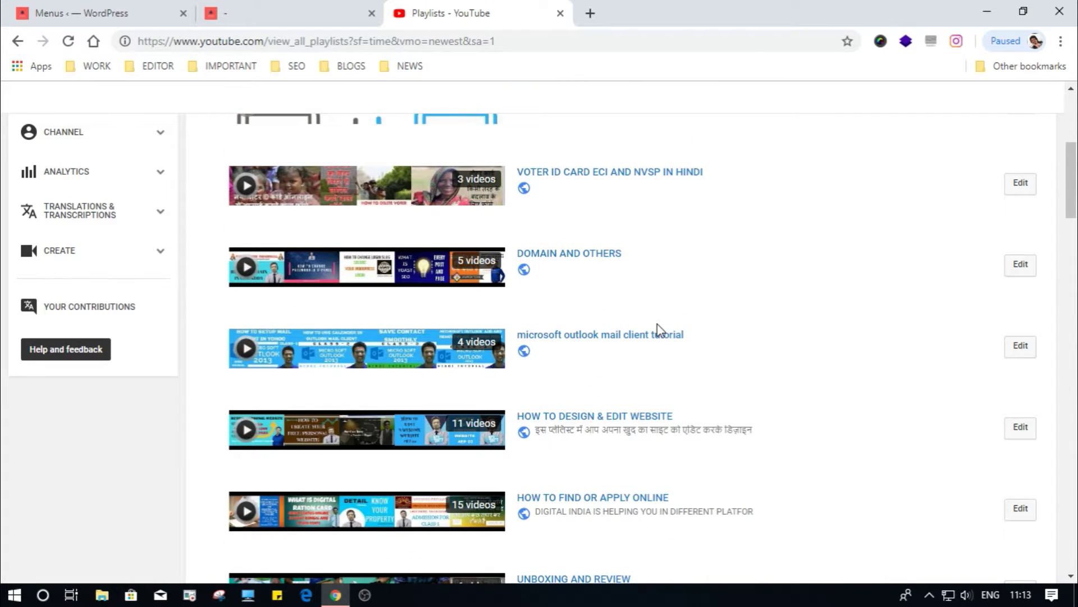
Step: Look through the YouTube Playlists page for playlists about video editing software
scroll(658, 326, up, 5)
scroll(753, 325, down, 5)
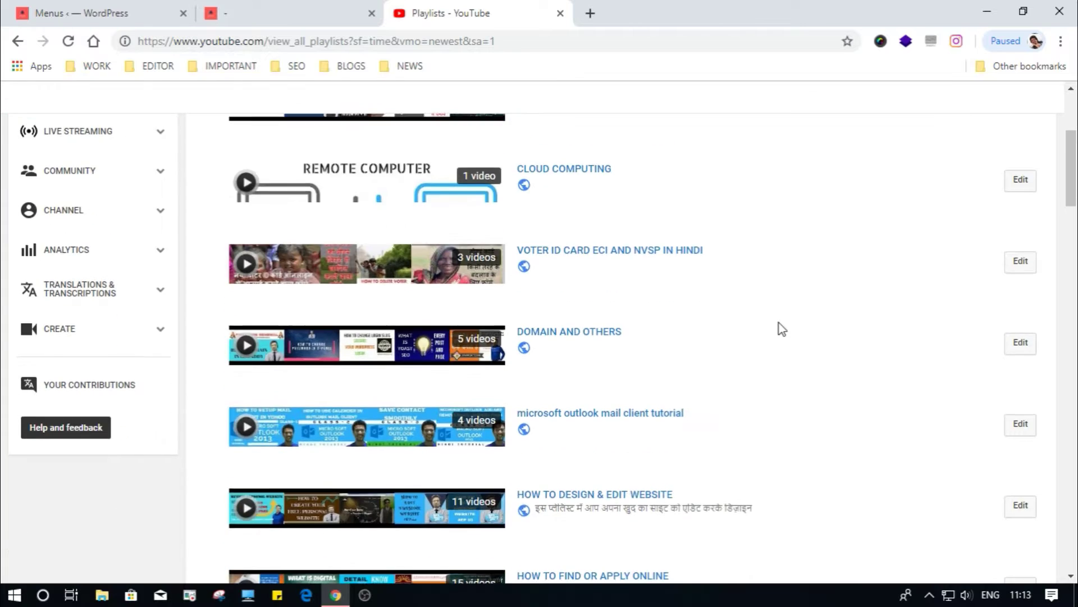
scroll(779, 325, down, 6)
scroll(779, 324, down, 2)
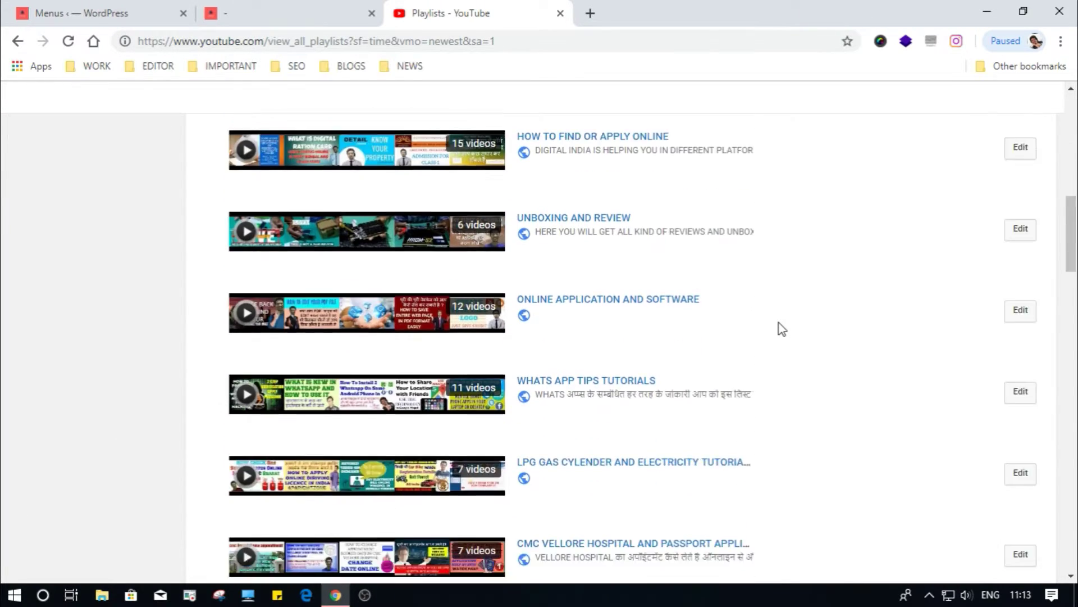
scroll(782, 328, down, 2)
scroll(782, 329, down, 3)
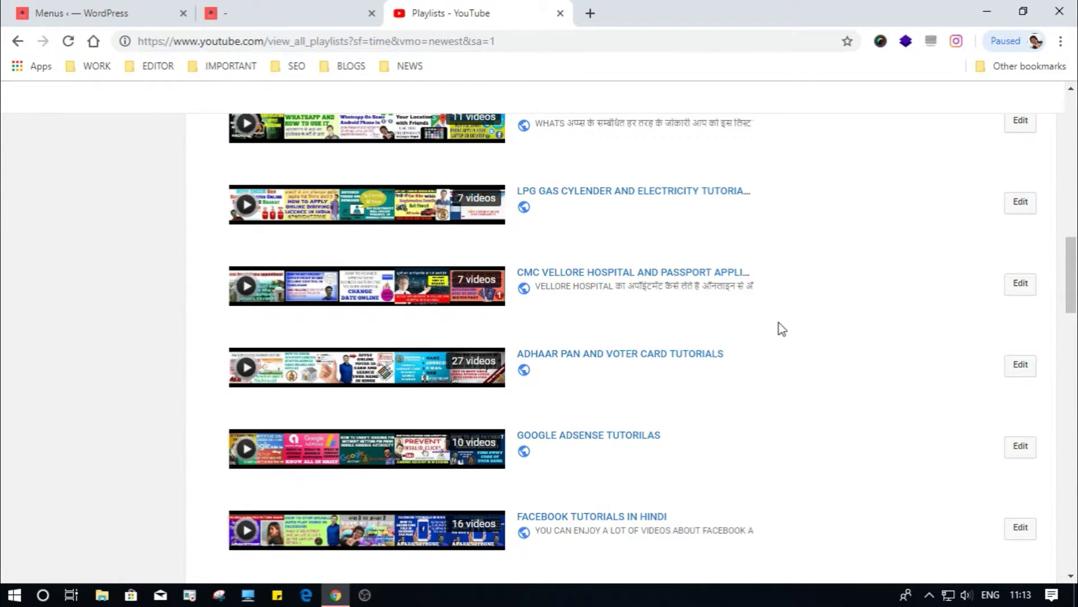
scroll(781, 326, down, 7)
scroll(781, 326, up, 3)
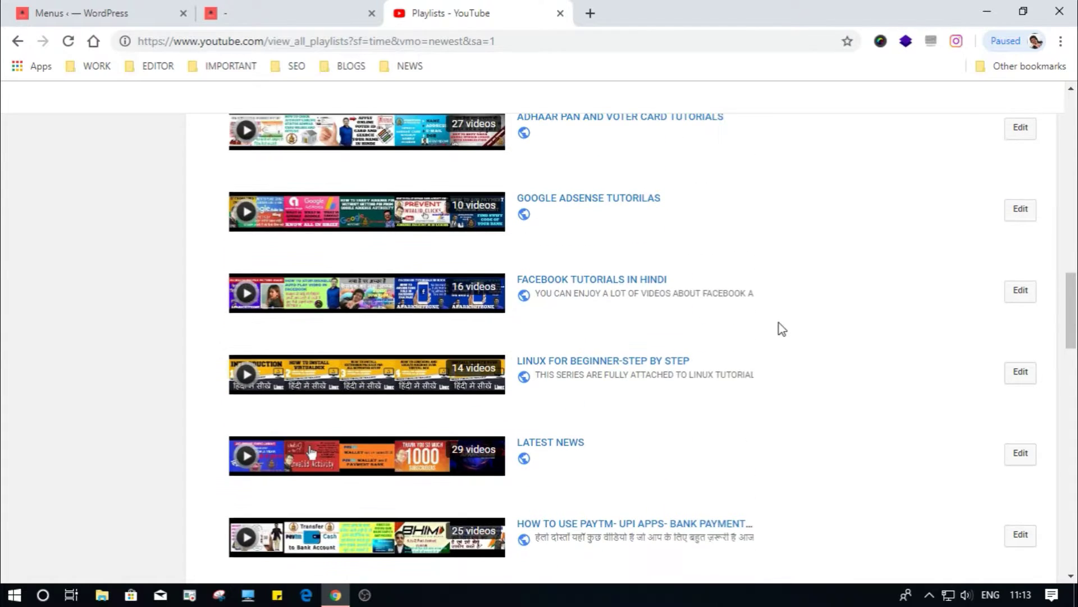
scroll(782, 328, down, 4)
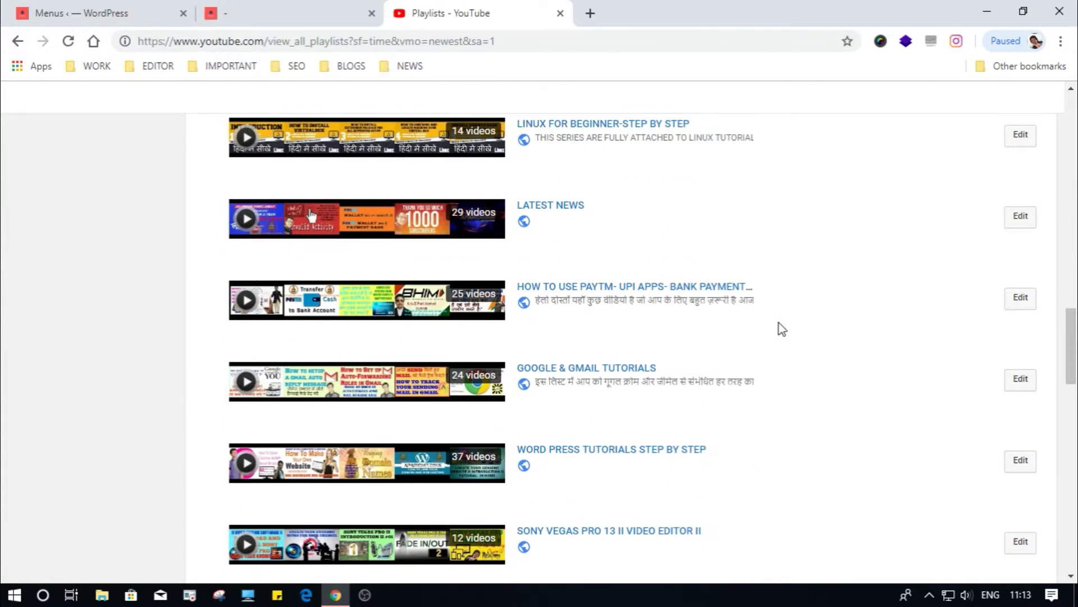
scroll(781, 326, down, 4)
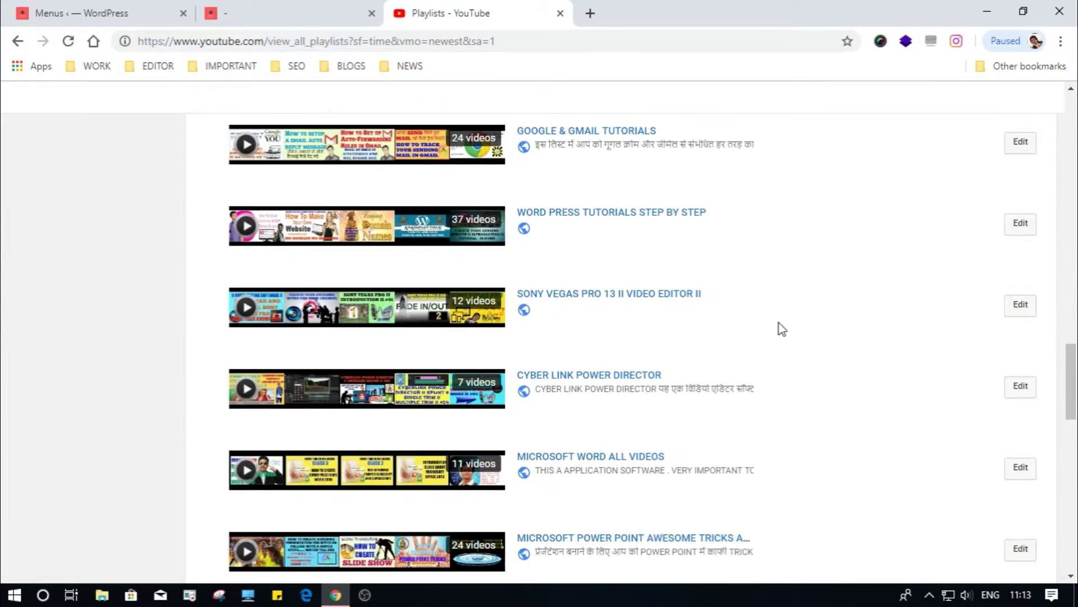
scroll(779, 322, down, 1)
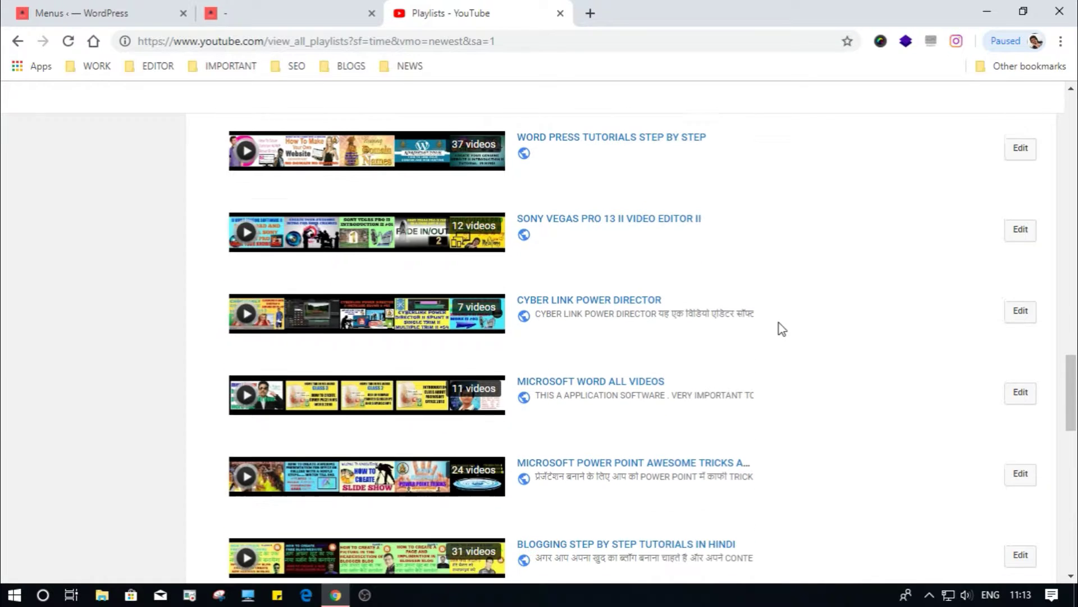
scroll(725, 236, down, 1)
scroll(767, 243, down, 1)
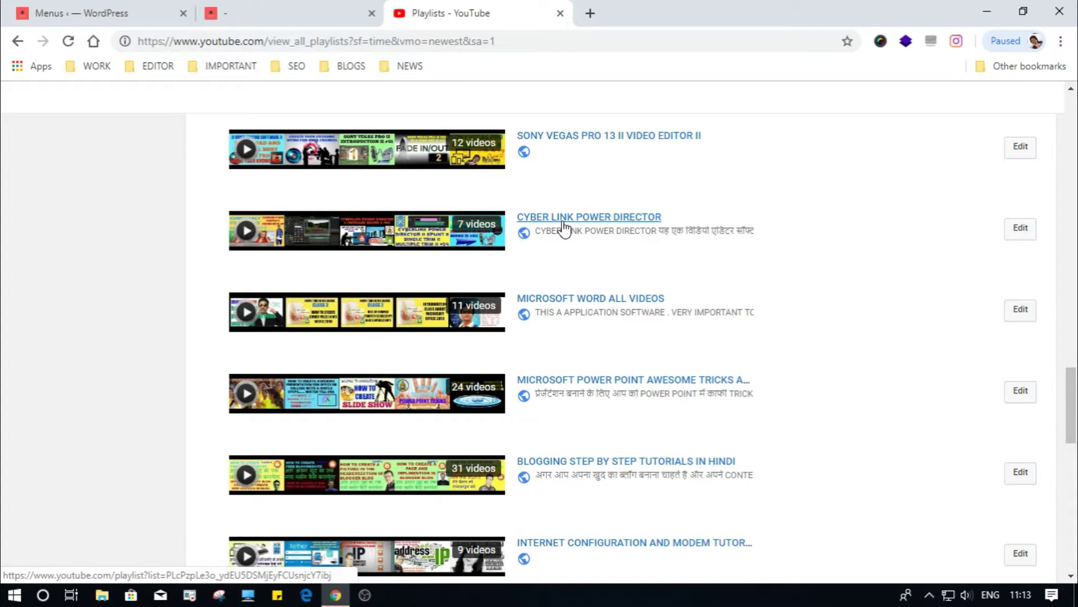
Step: Copy the CYBER LINK POWER DIRECTOR playlist's link and use it as the URL of a new custom link for menu1
right_click(411, 235)
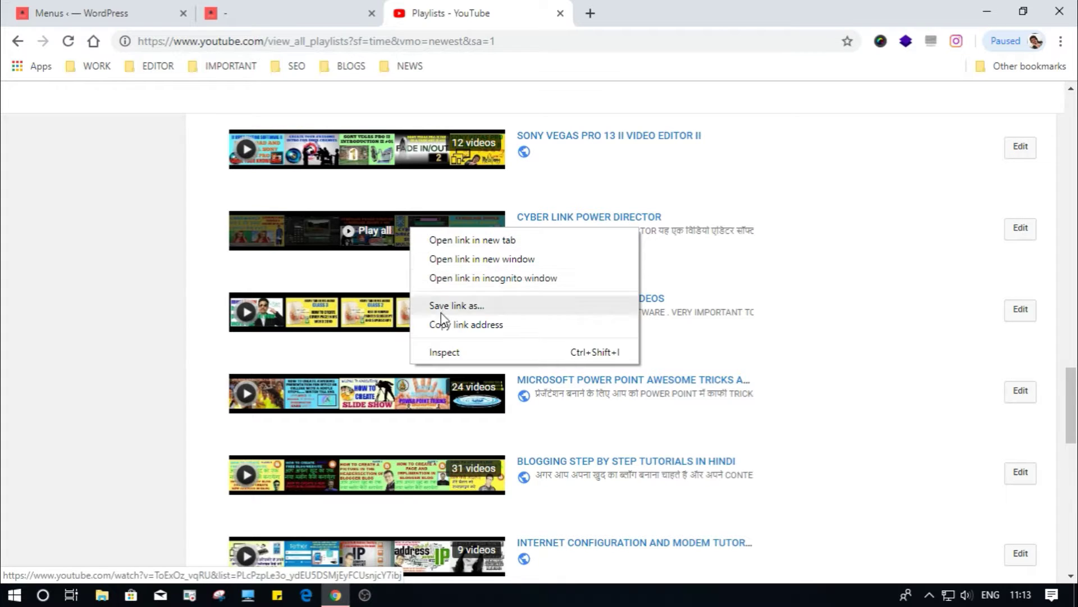
click(447, 329)
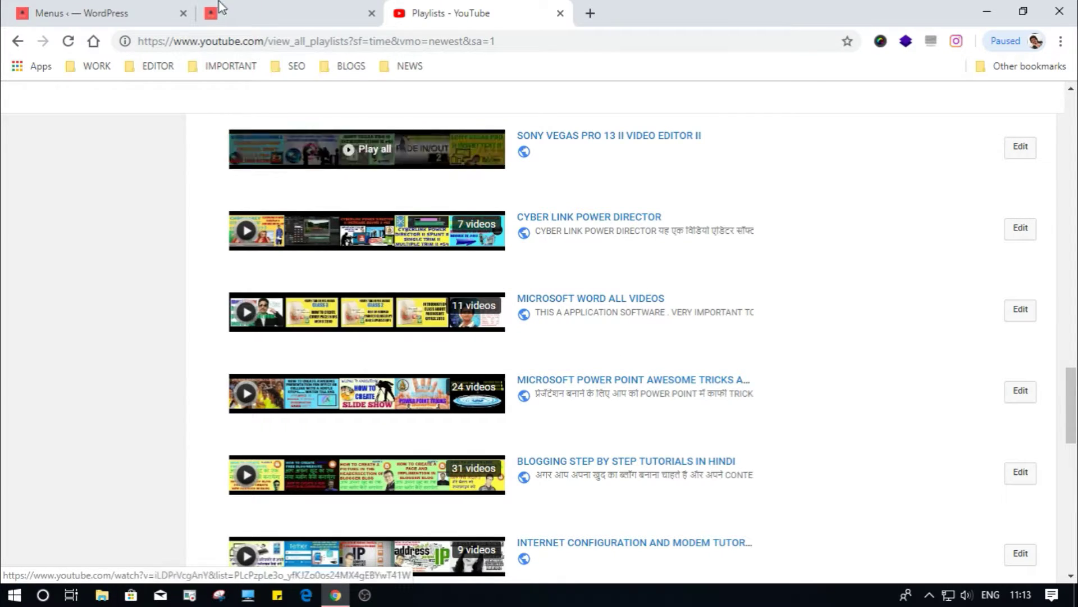
click(130, 12)
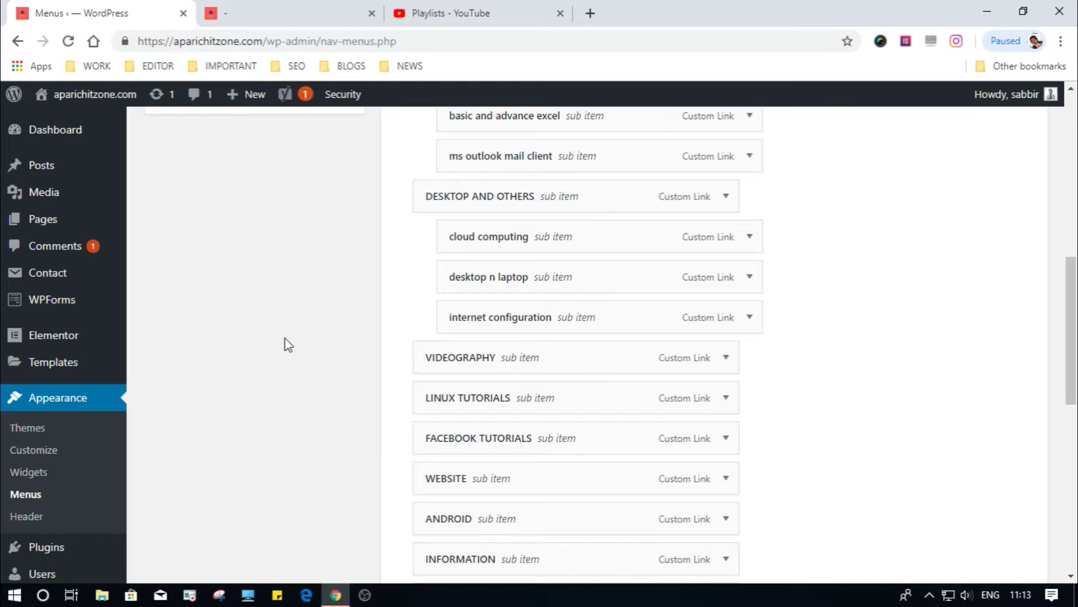
scroll(286, 338, up, 7)
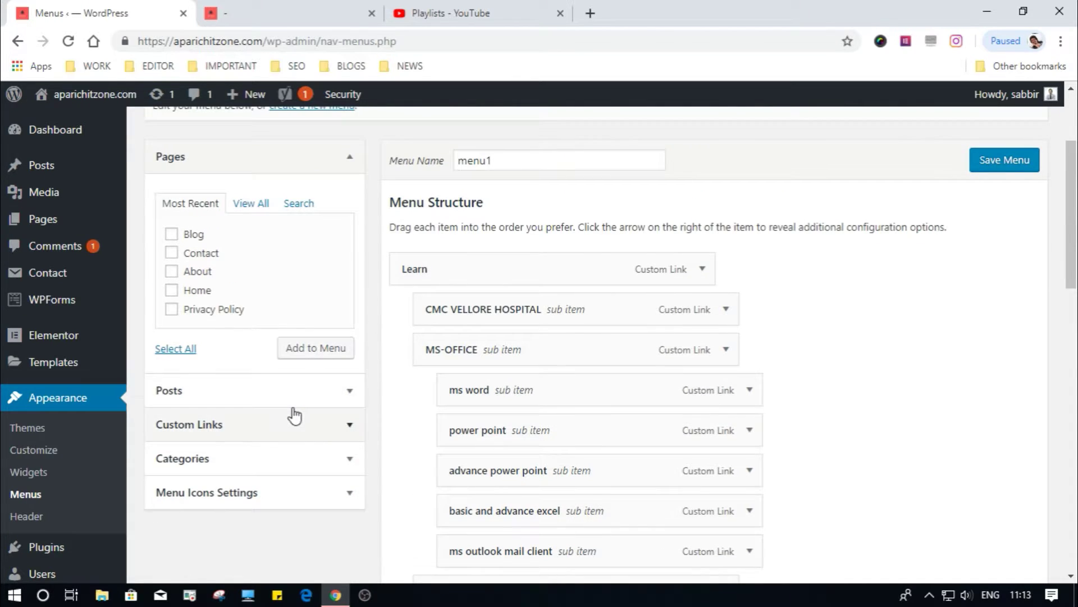
scroll(291, 413, down, 3)
click(307, 277)
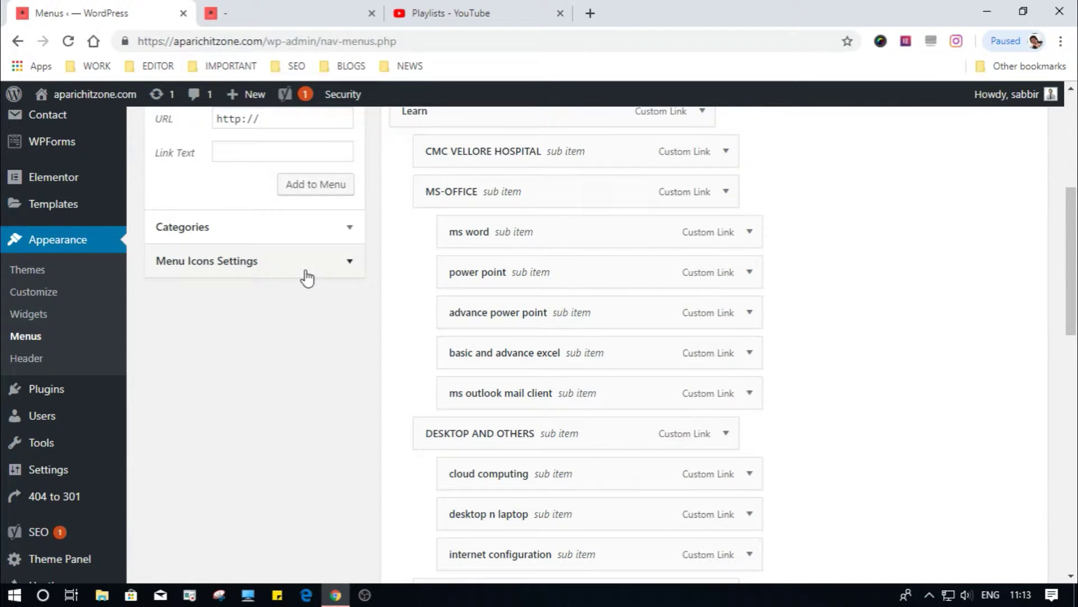
scroll(303, 306, up, 2)
click(267, 201)
drag(267, 200, 211, 200)
right_click(229, 194)
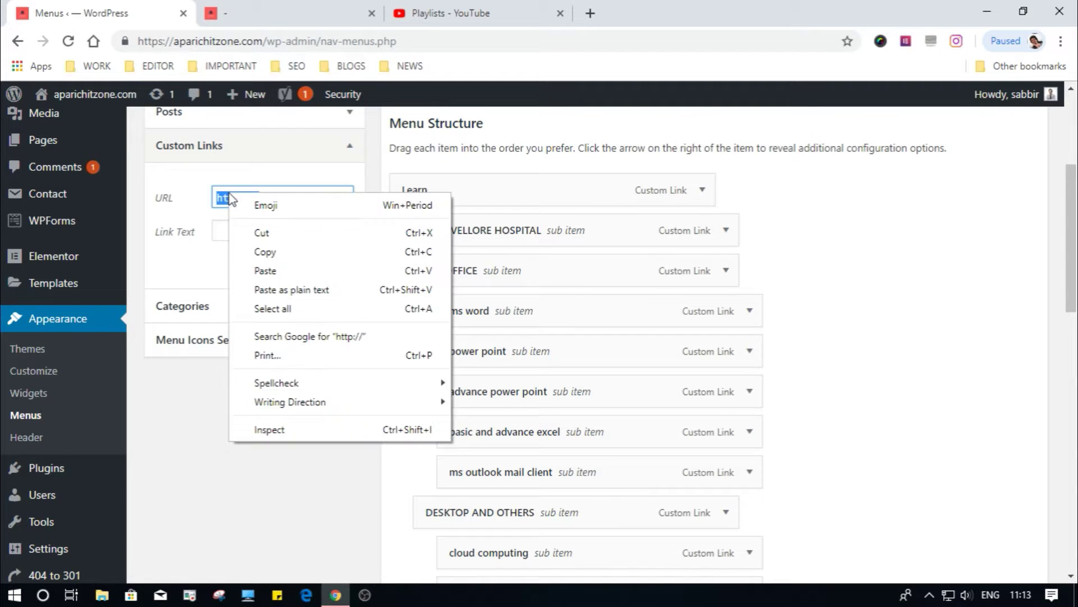
click(262, 269)
Step: Set the custom link's text to "cyber link power director" after checking the playlist's title on YouTube, and add it to menu1
click(262, 227)
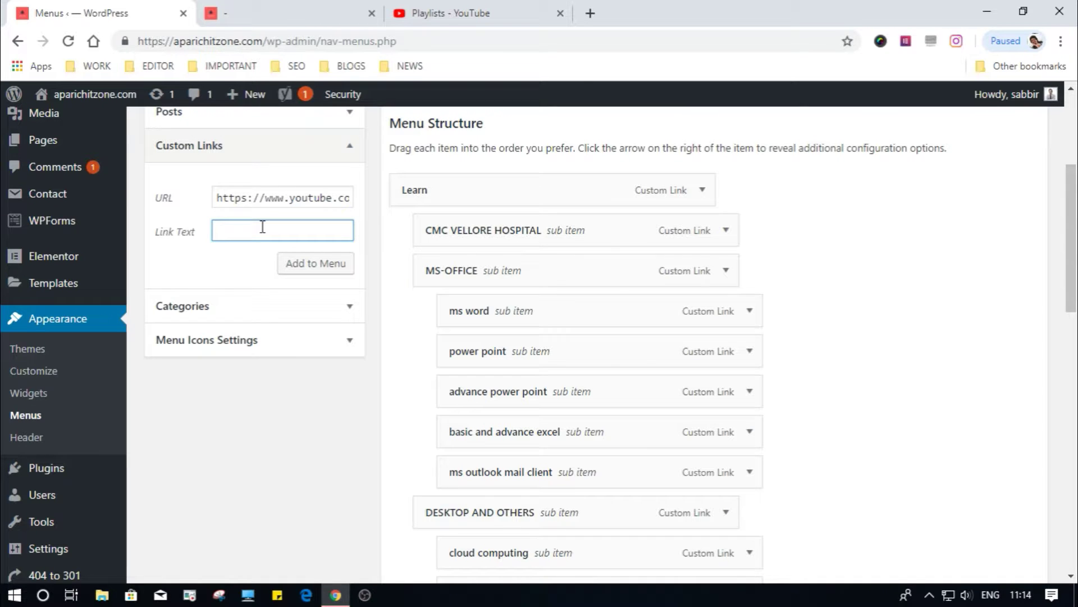
click(317, 6)
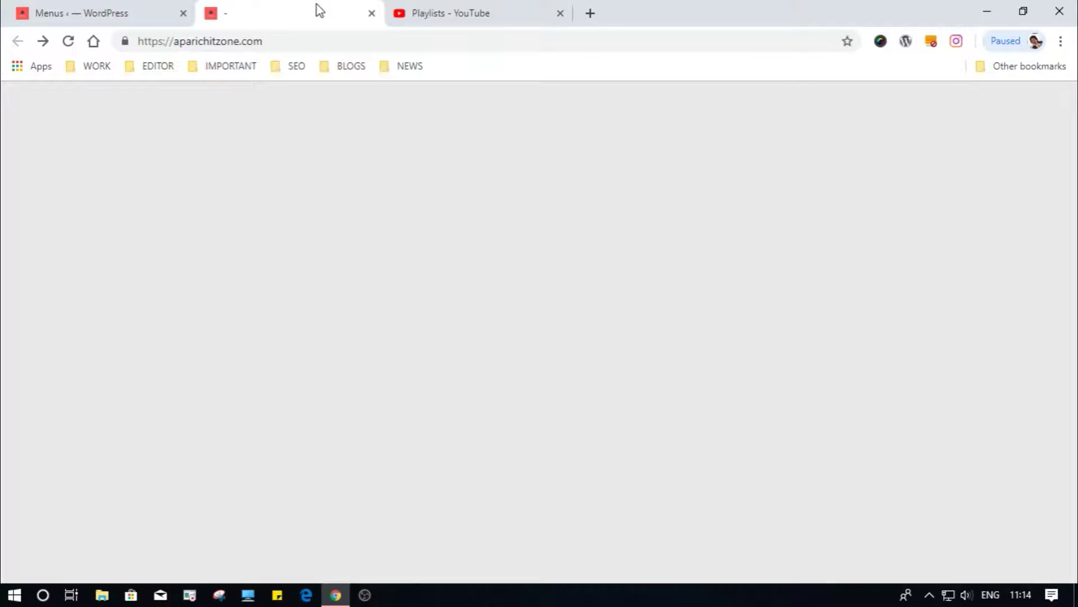
click(450, 13)
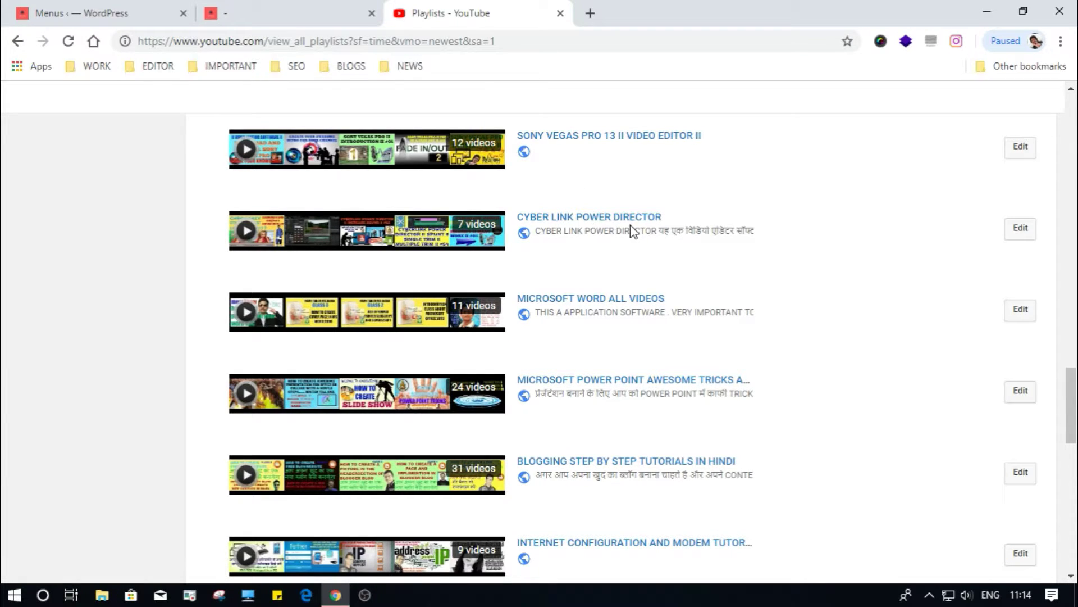
click(109, 8)
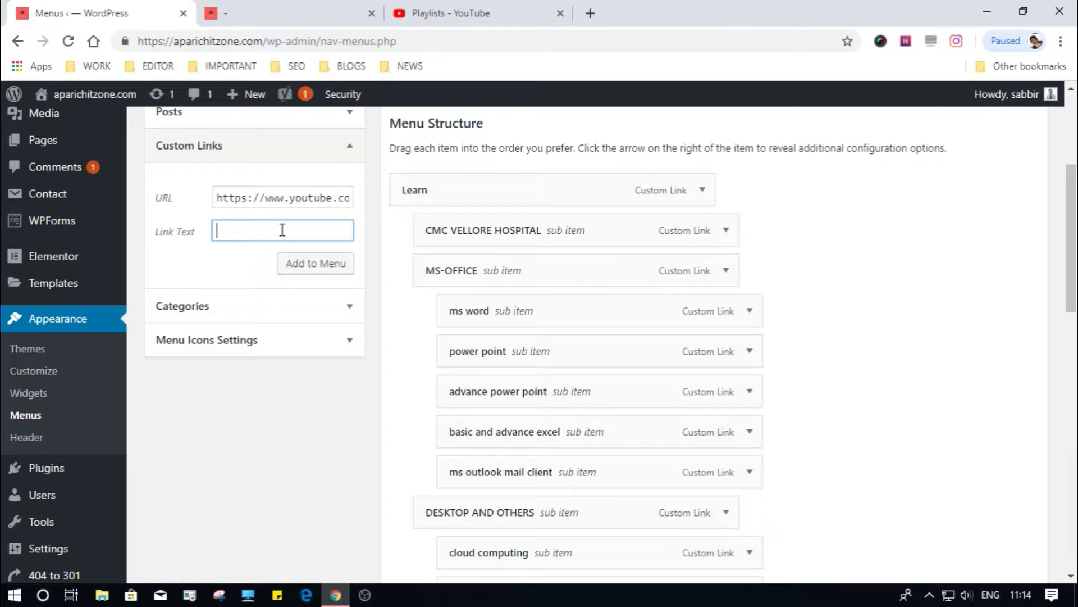
text(cyber link power director)
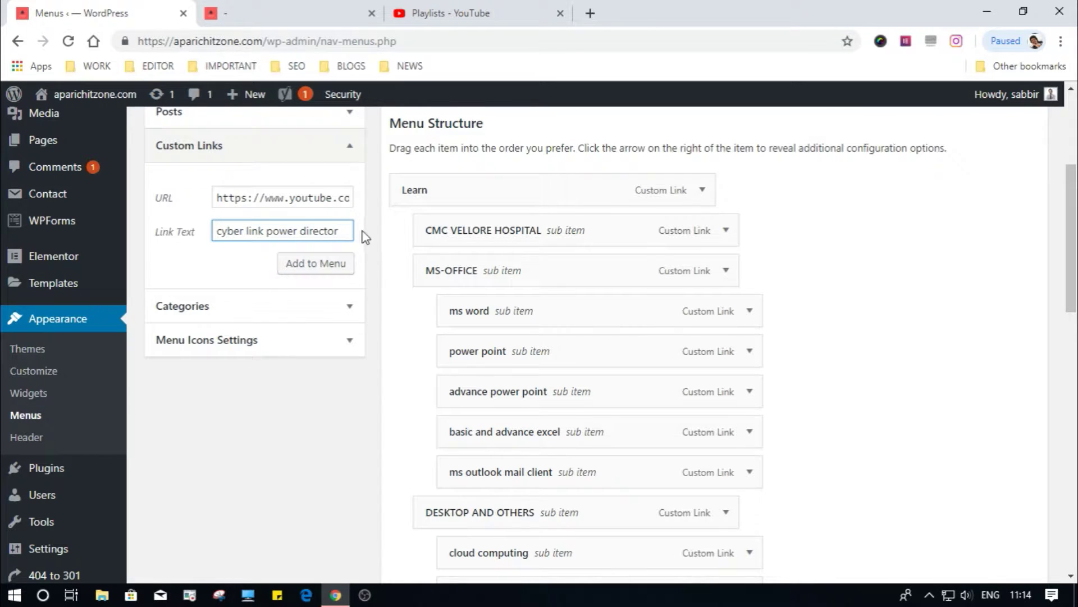
click(323, 269)
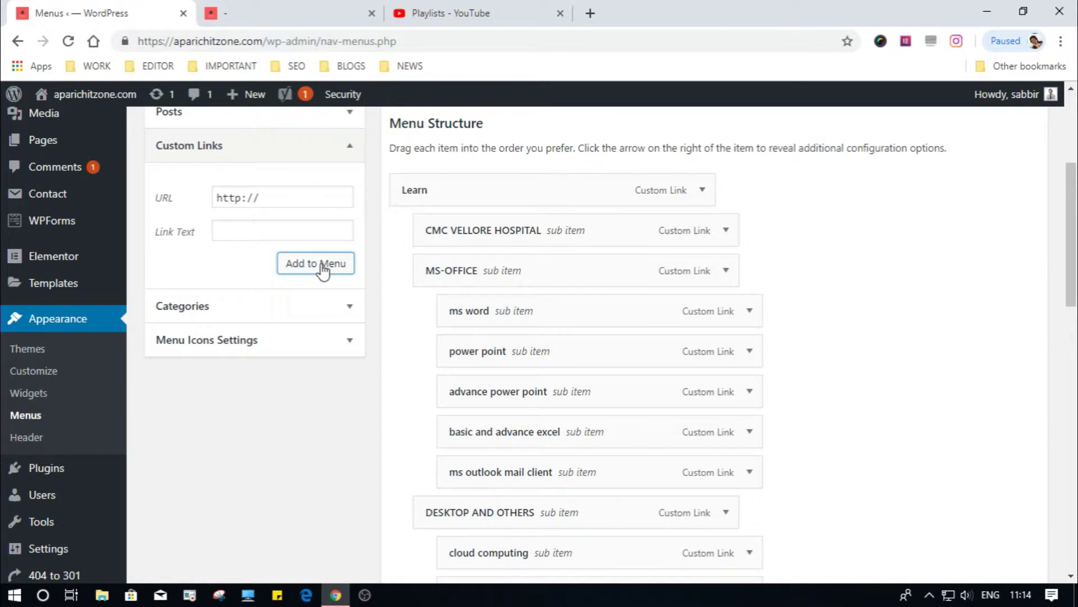
Step: Copy the SONY VEGAS PRO 13 II VIDEO EDITOR II playlist's link and add it to menu1 as custom link "sony vegas pro 13"
click(463, 13)
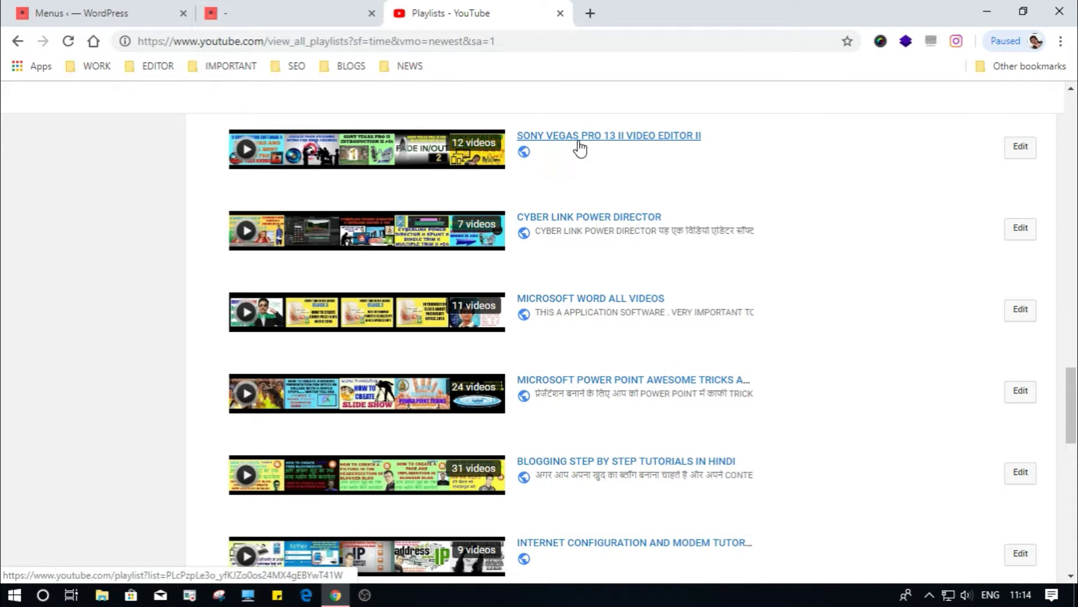
right_click(423, 142)
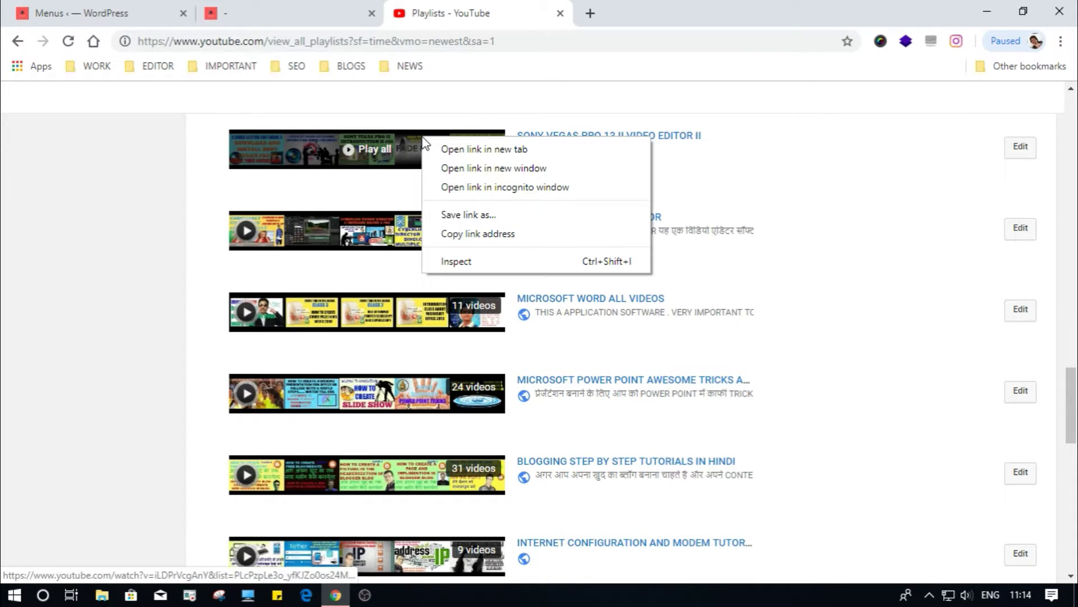
click(471, 234)
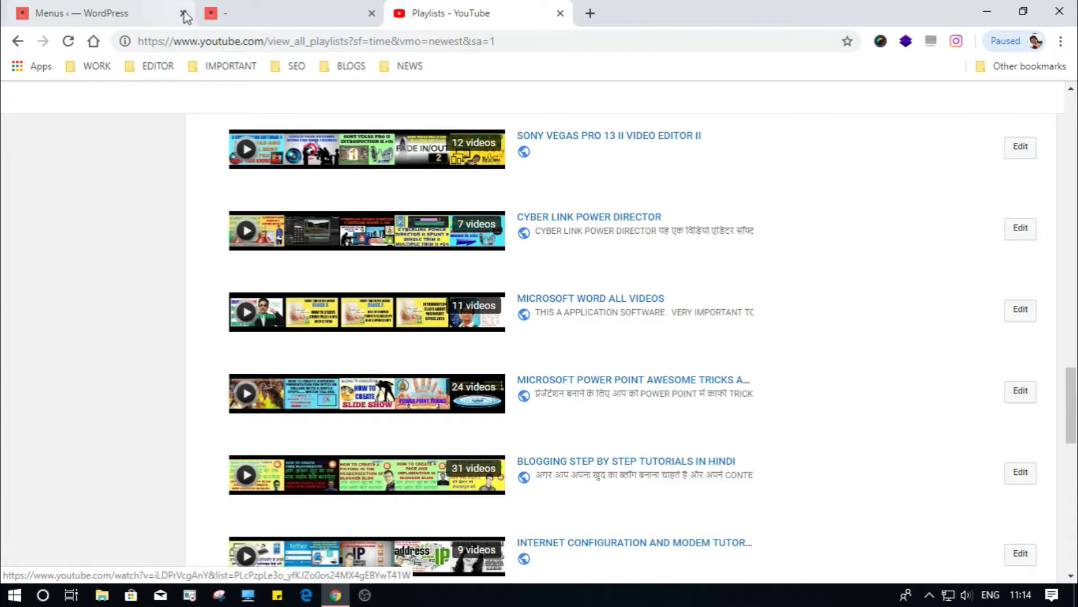
click(163, 10)
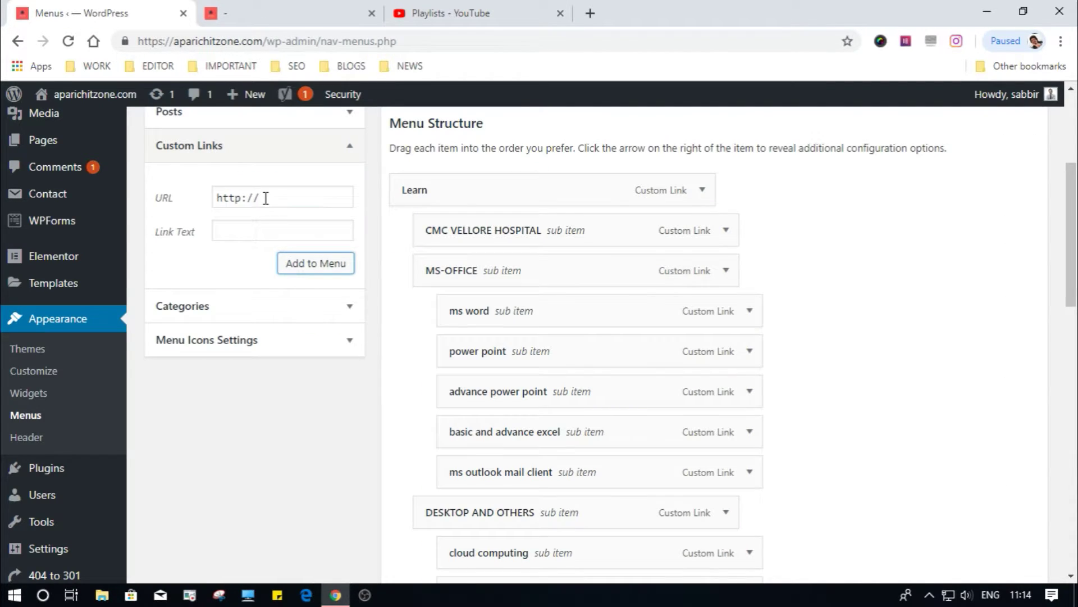
drag(265, 197, 199, 195)
key(ctrl+v)
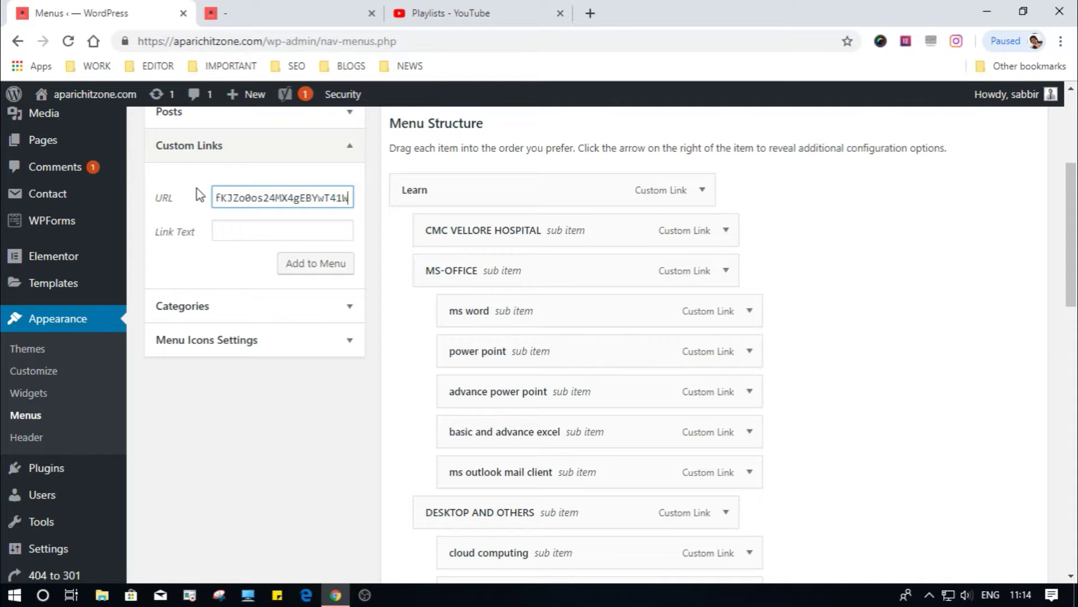
click(237, 227)
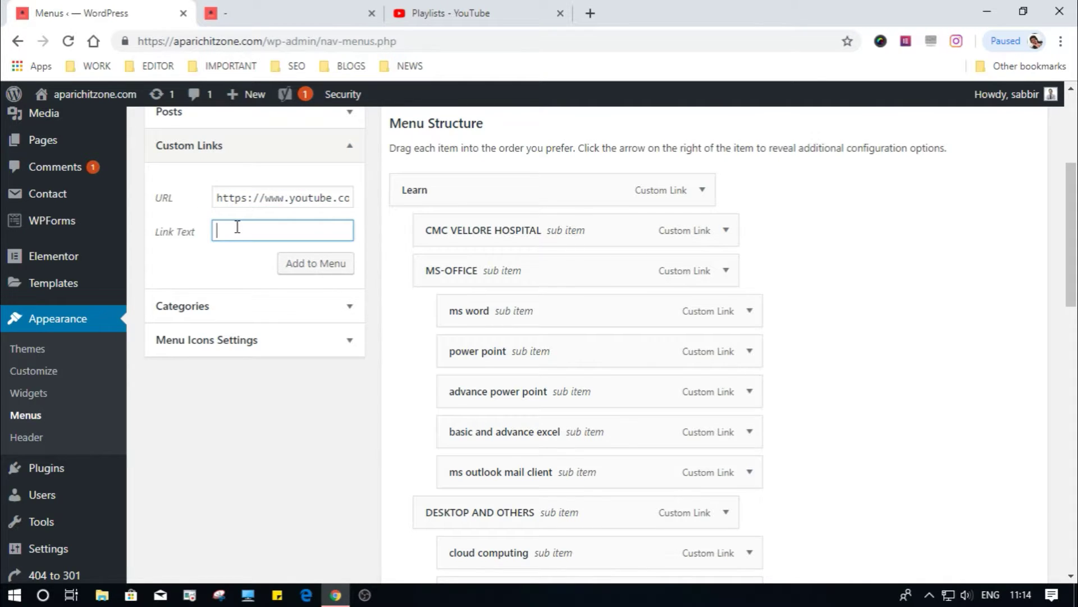
text(sony vegas pro 13)
click(310, 267)
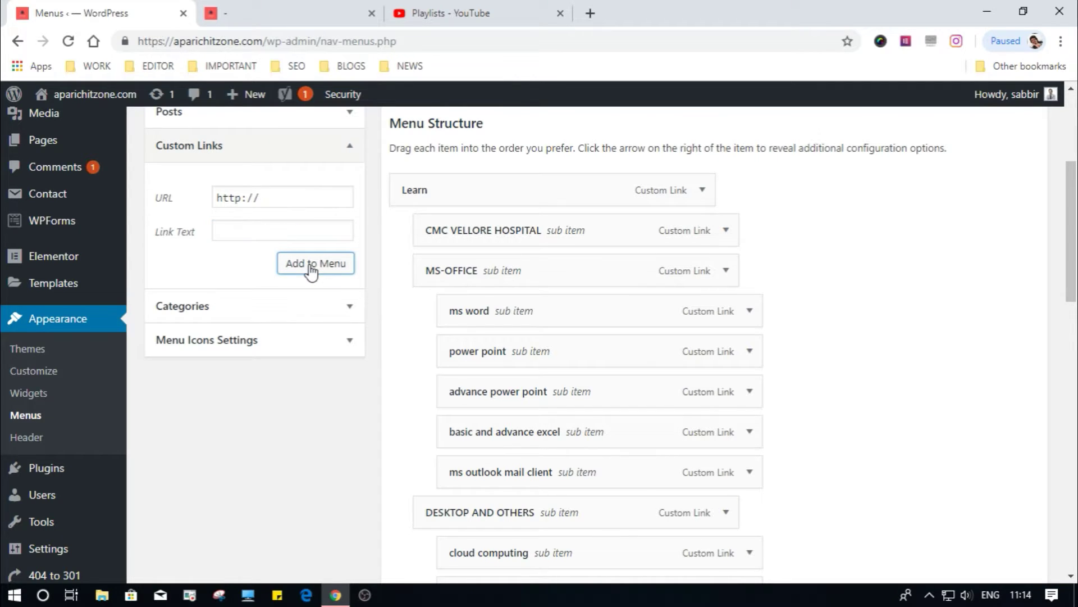
Step: Copy the link of the YouTube playlist on video editing in Wonder Share and add it to menu1 as a custom link named for that series
click(479, 17)
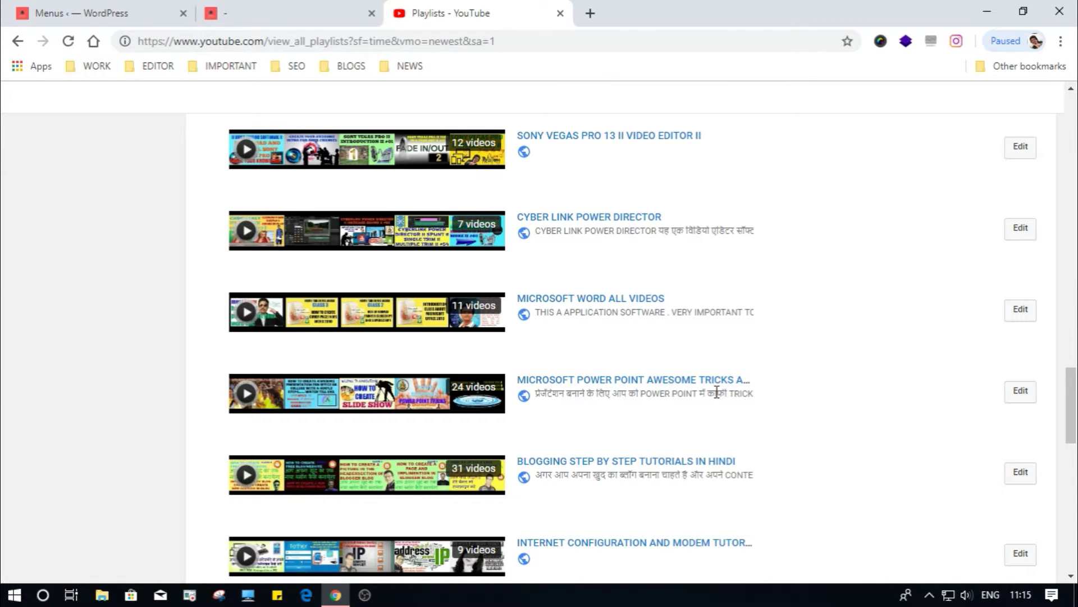
scroll(717, 391, down, 7)
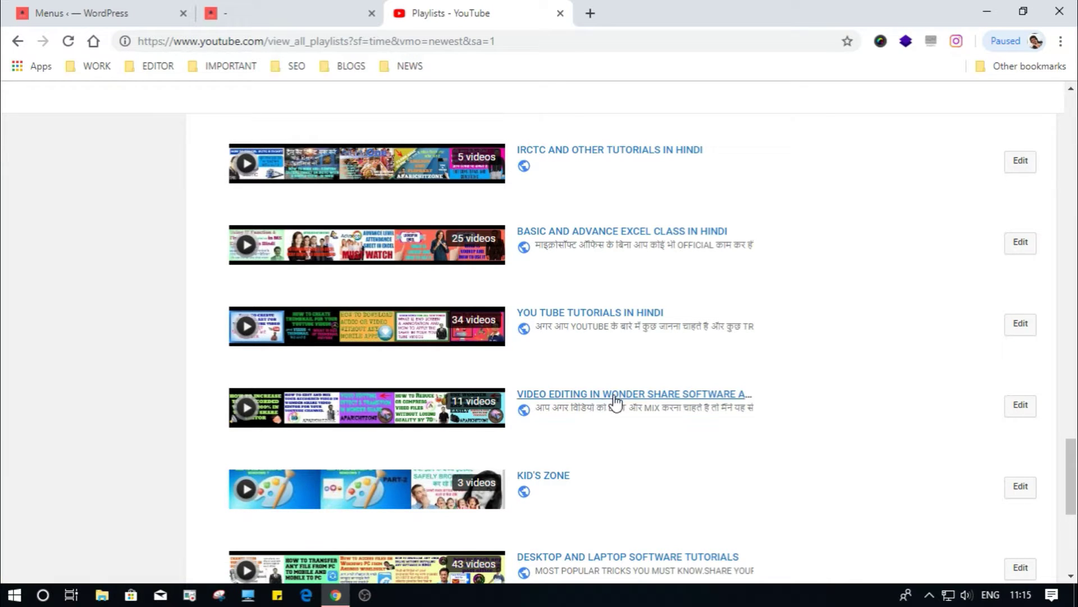
right_click(436, 417)
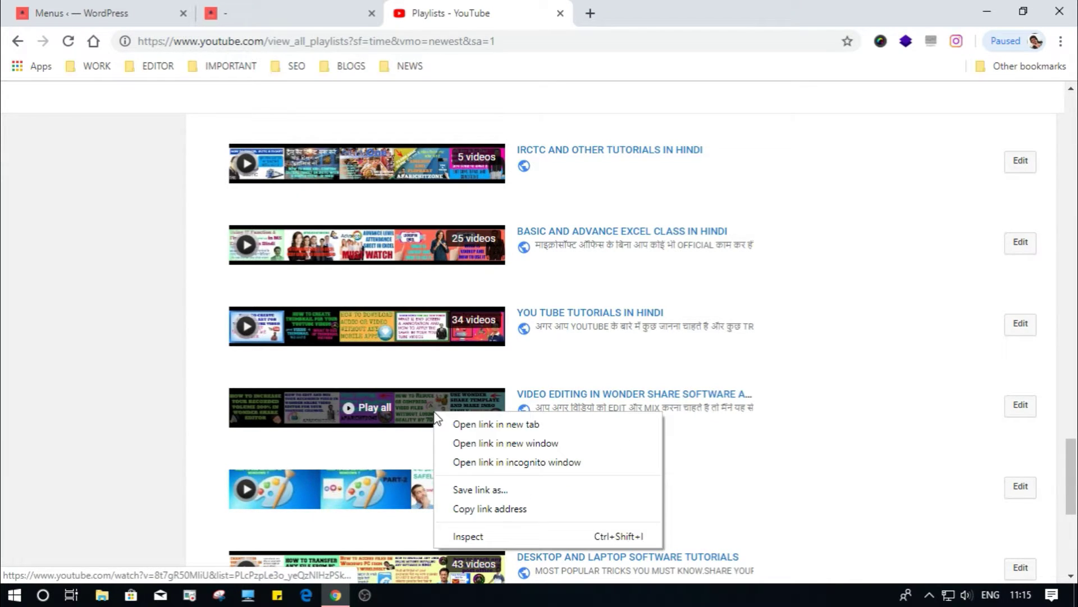
click(474, 509)
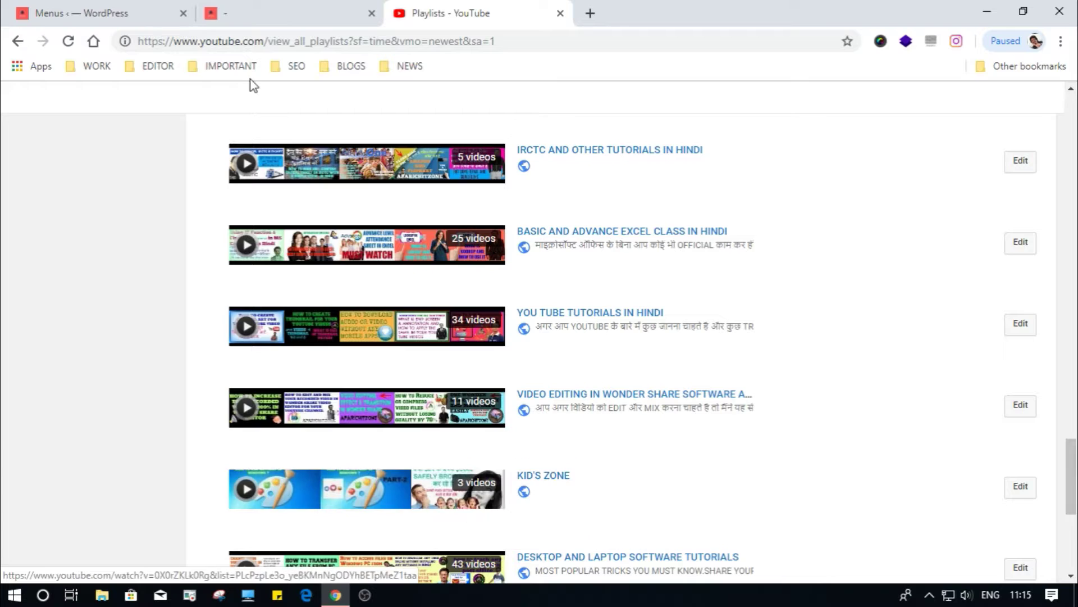
click(168, 13)
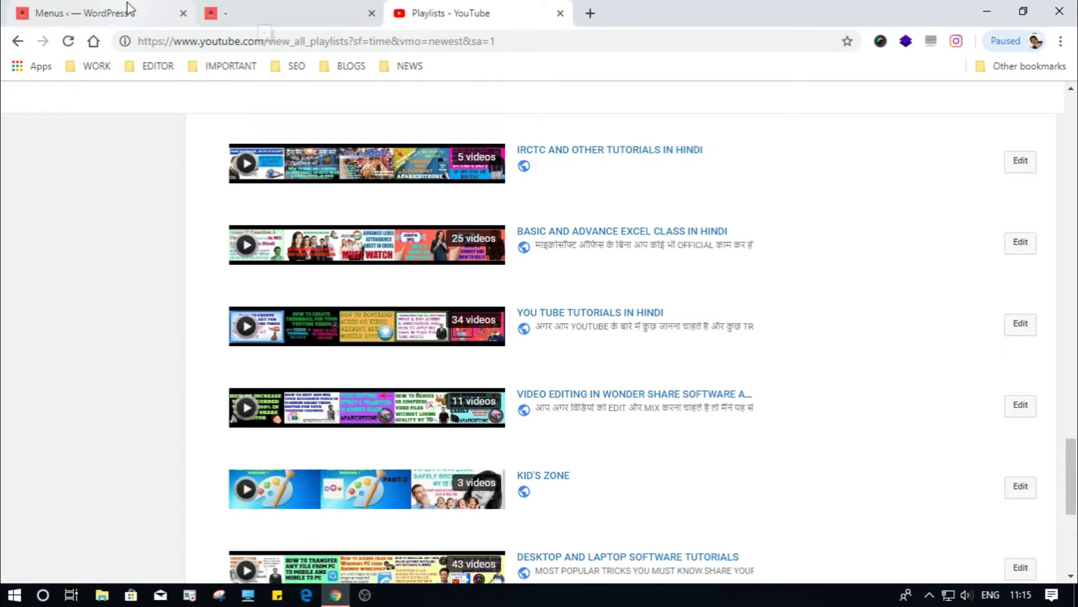
drag(278, 198, 211, 199)
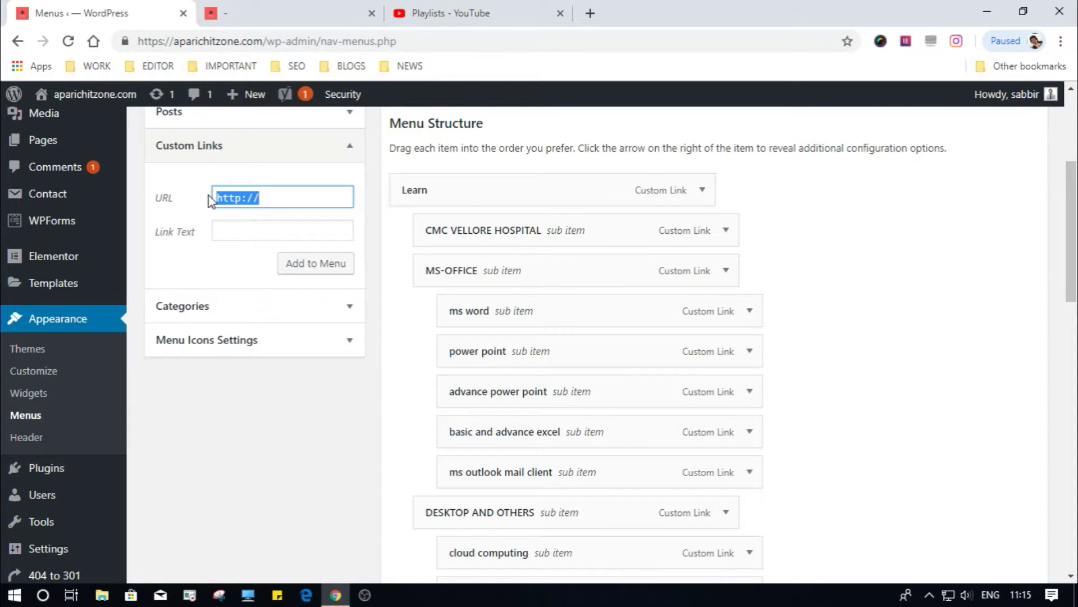
key(ctrl+v)
click(228, 231)
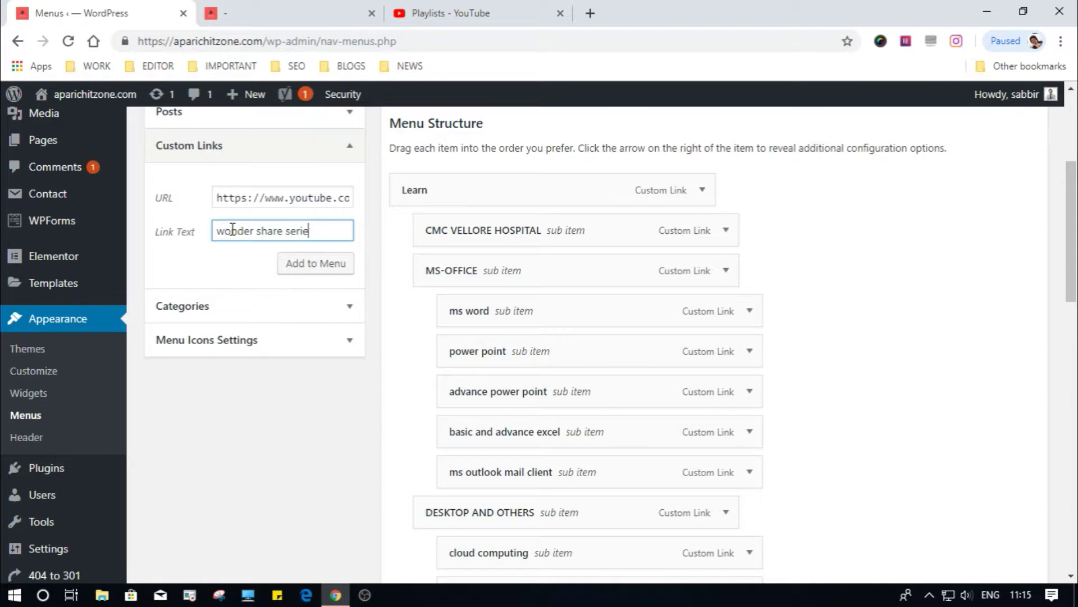
click(321, 268)
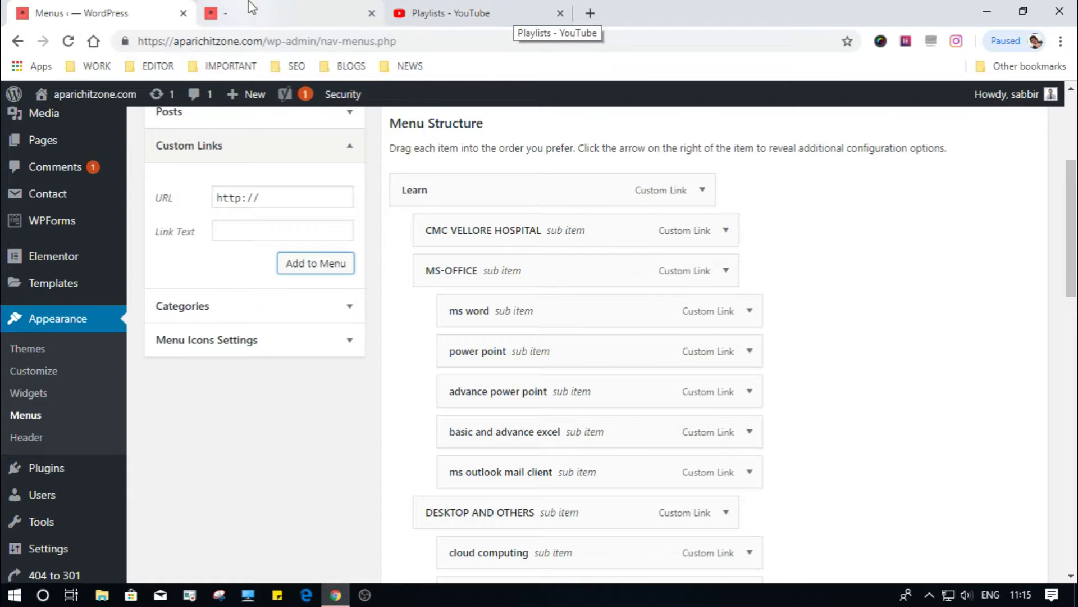
Step: Copy the link of the SCREEN RECORDING AUDIO N VIDEO TUTORIALS playlist from the YouTube playlists page
click(412, 6)
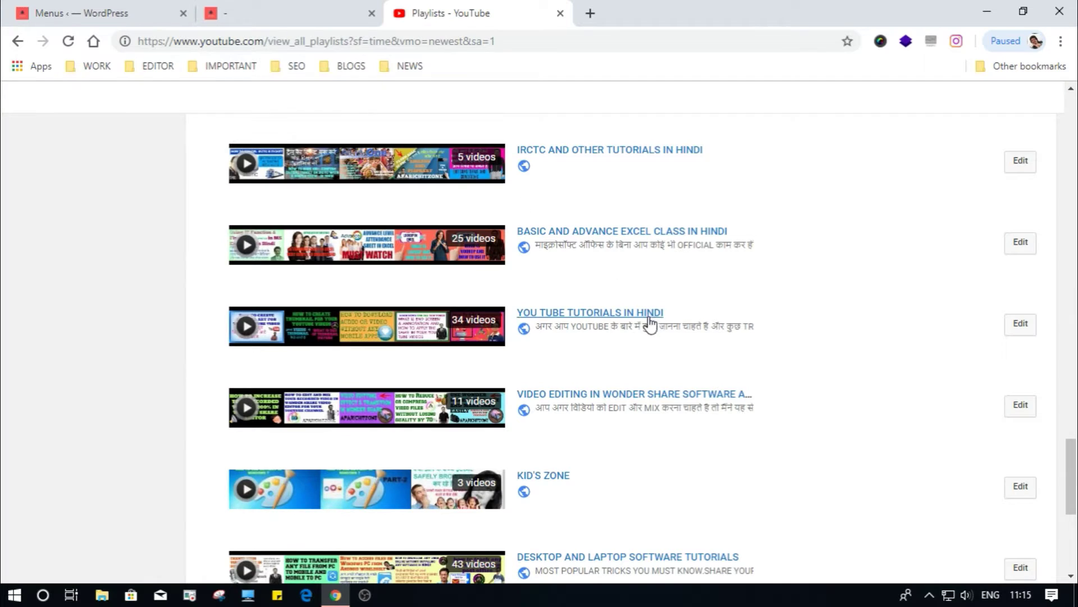
scroll(657, 325, down, 1)
scroll(646, 318, down, 1)
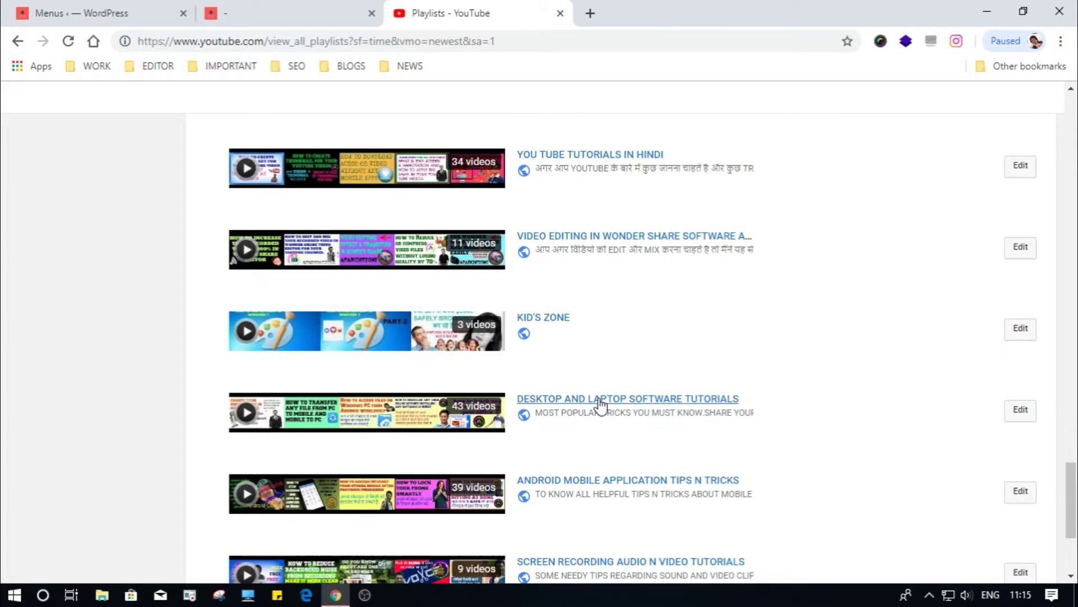
scroll(597, 405, down, 3)
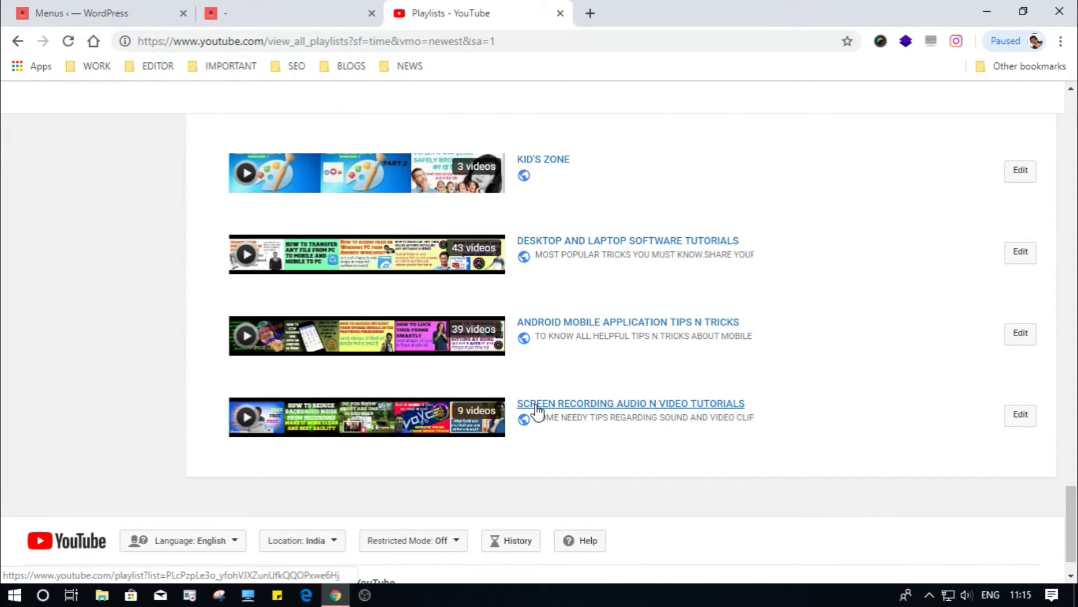
right_click(431, 426)
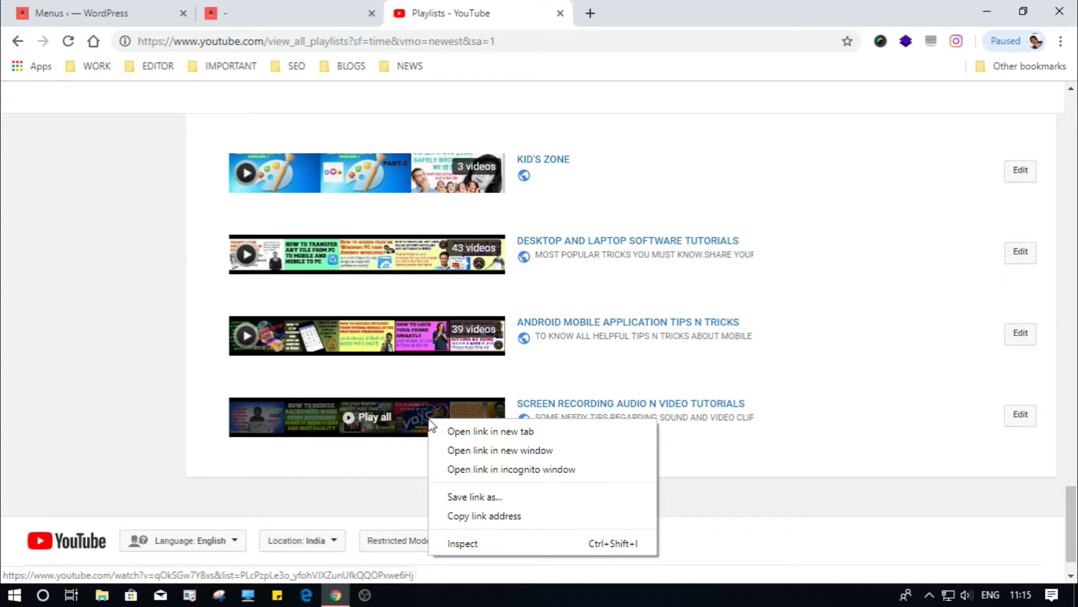
click(472, 516)
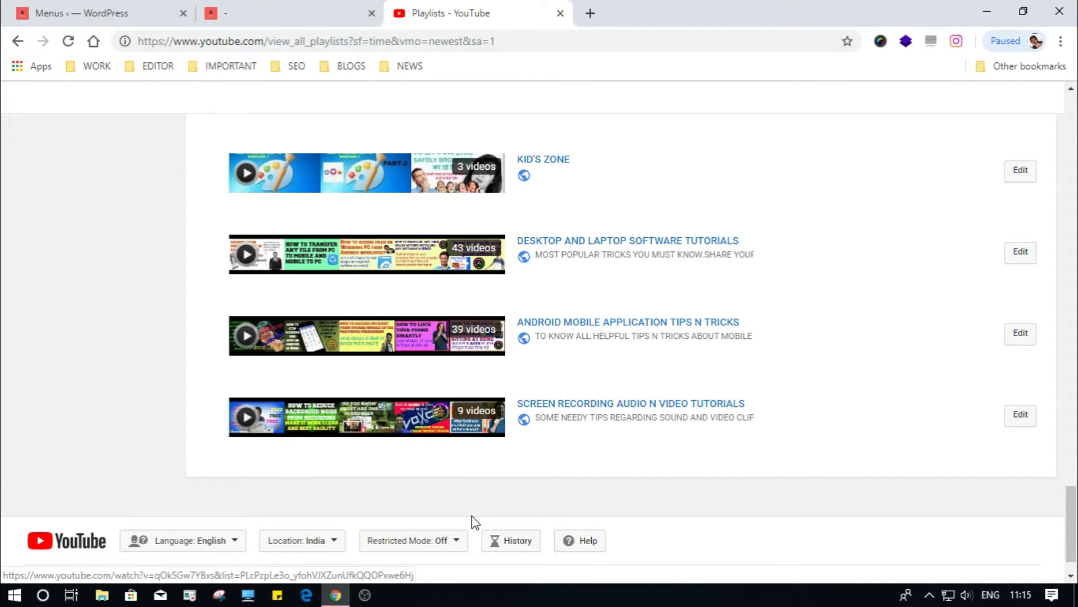
Step: Add the copied playlist link to menu1 in WordPress as a custom link with the text "screen recording and audio"
click(136, 16)
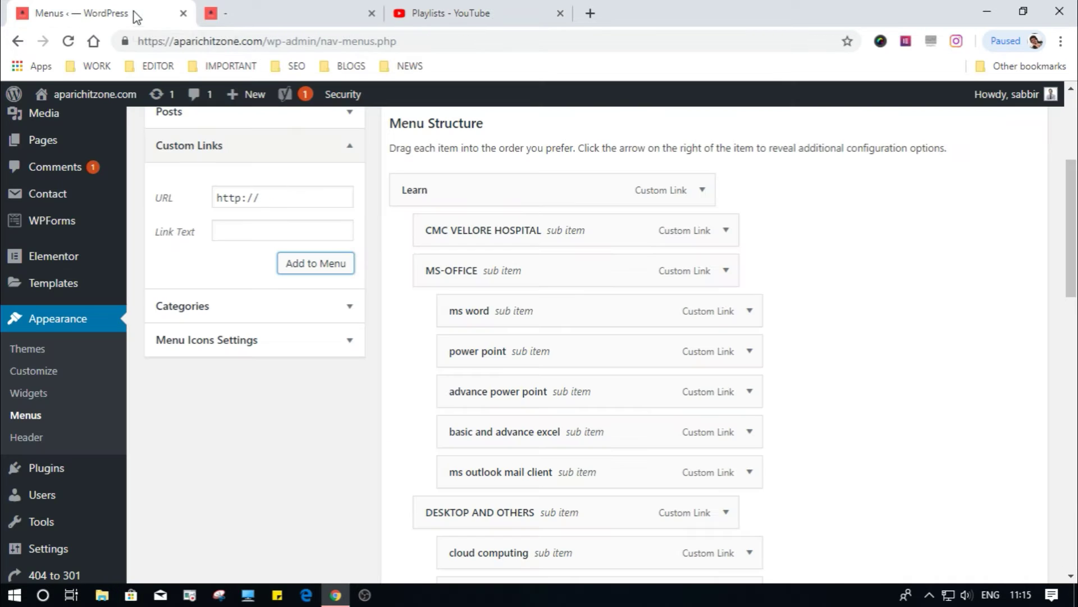
triple_click(288, 203)
key(ctrl+v)
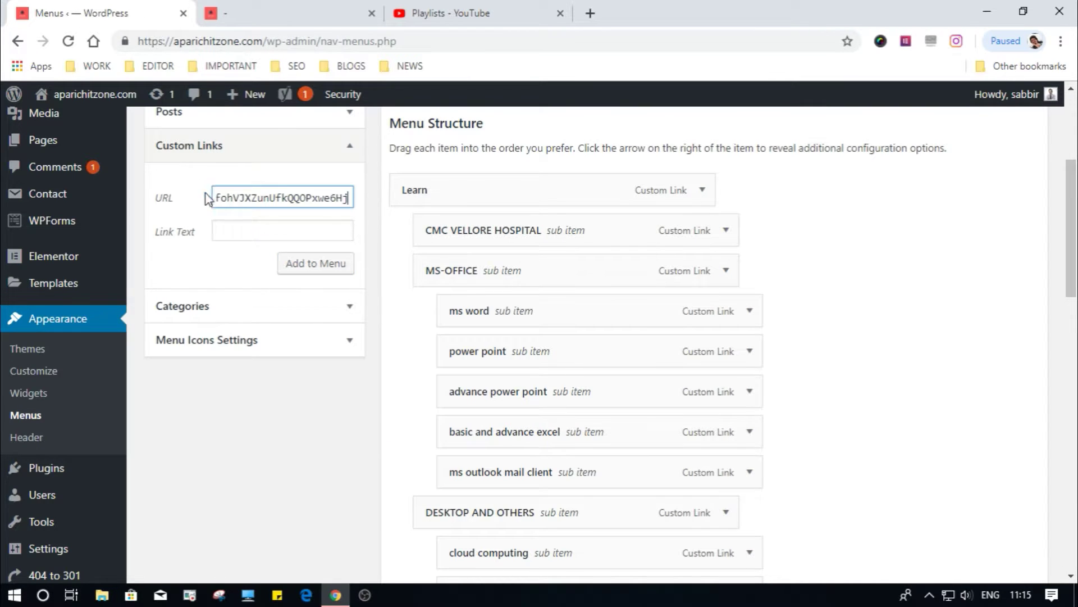
click(242, 228)
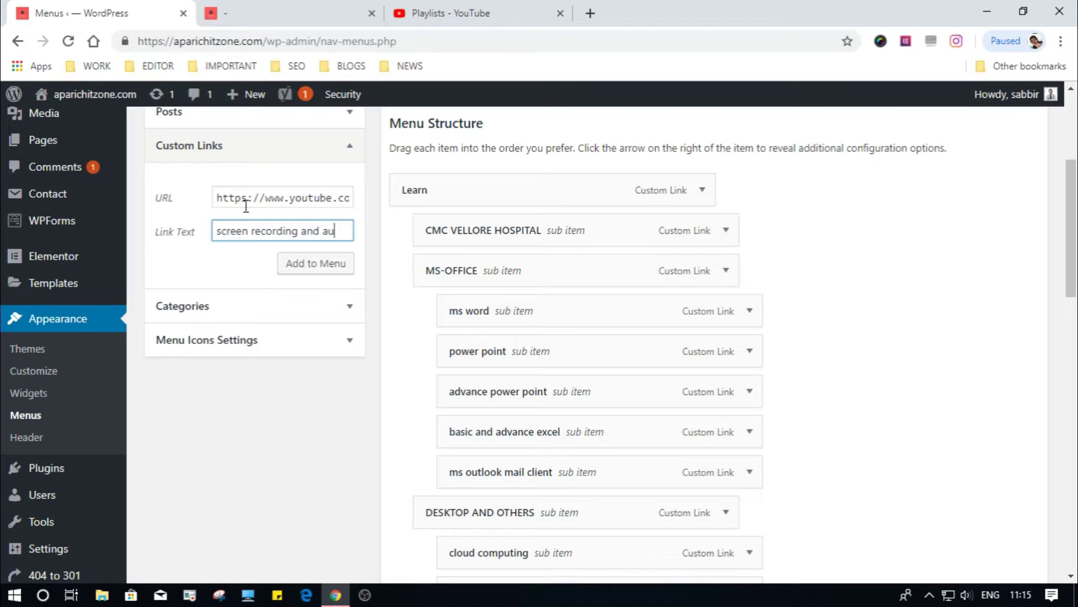
text(o)
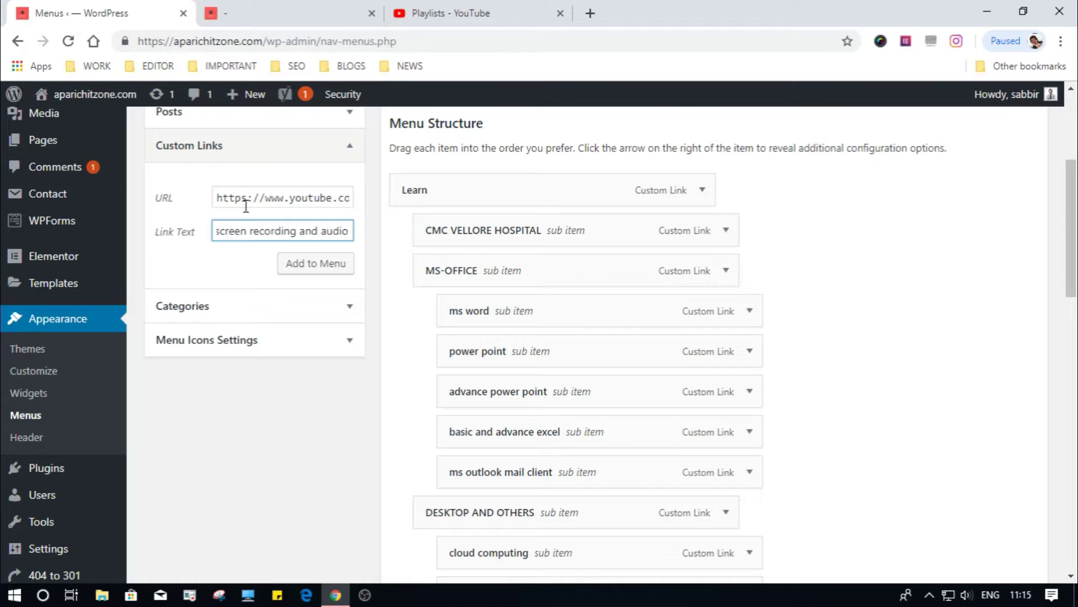
click(298, 269)
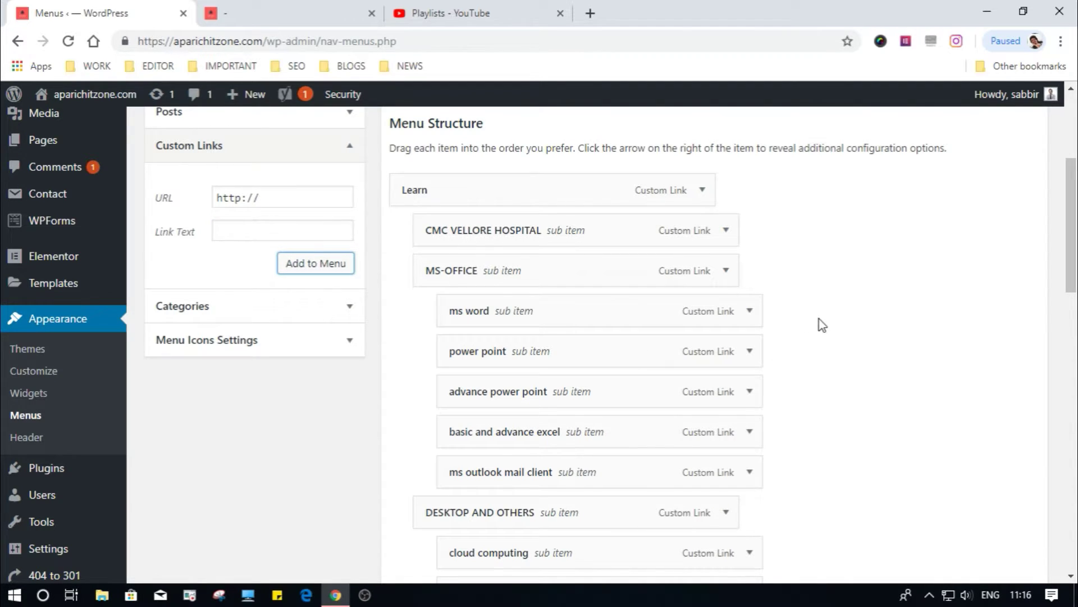
Step: Move the "cyber link power director" item from the end of the menu structure to be a sub item of VIDEOGRAPHY
scroll(822, 325, down, 5)
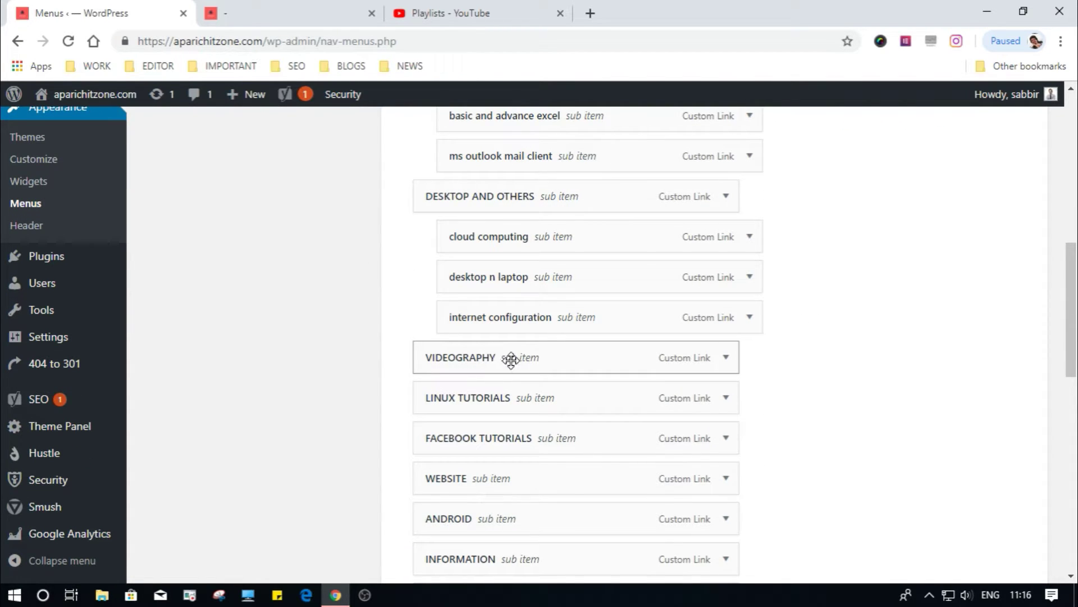
scroll(757, 362, down, 6)
scroll(757, 360, down, 5)
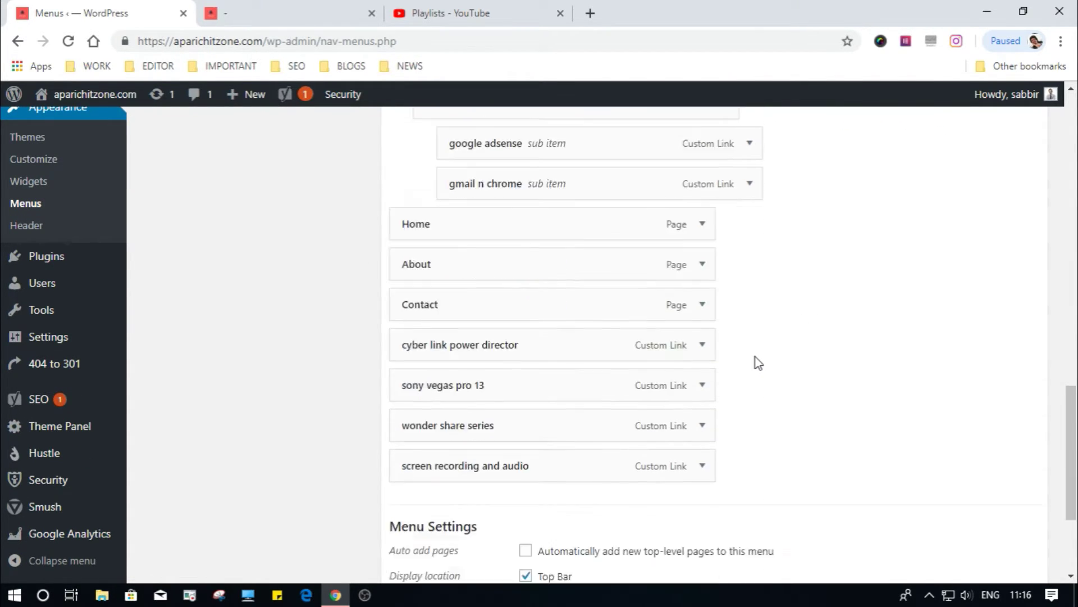
scroll(752, 355, up, 3)
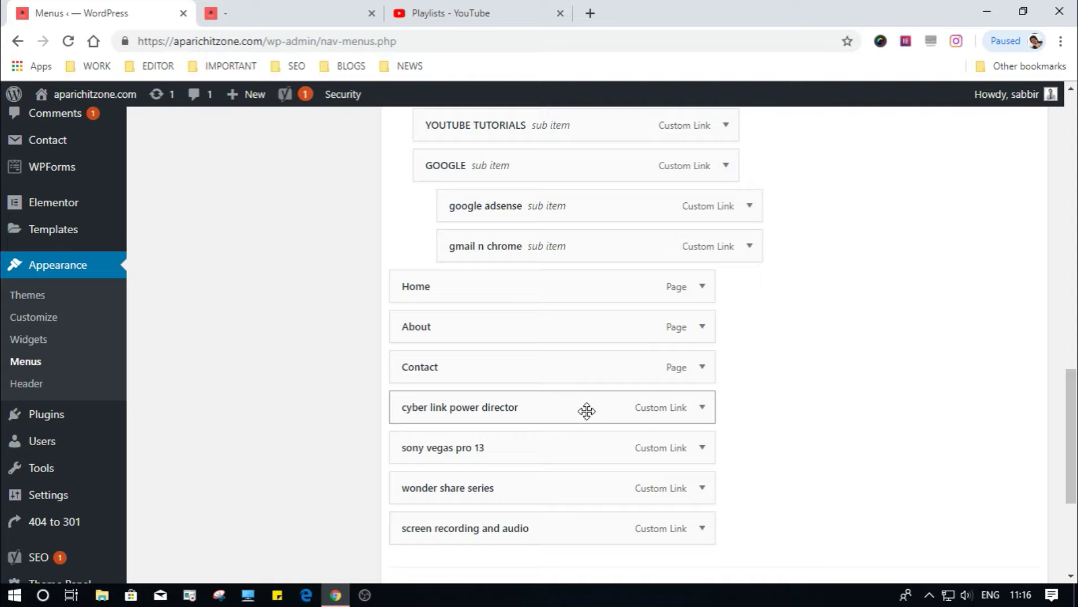
drag(587, 410, 595, 208)
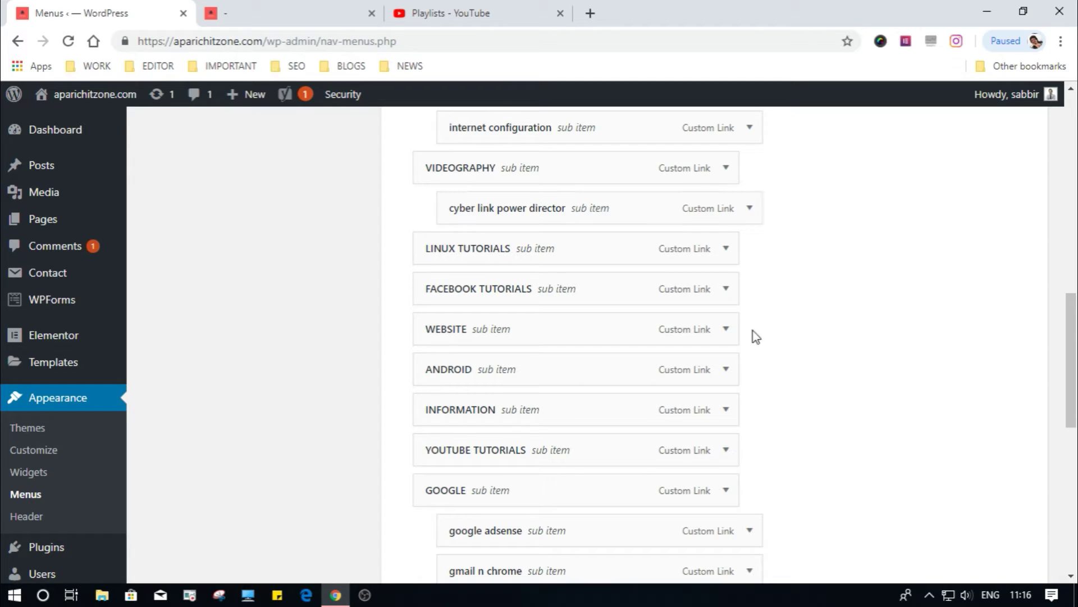
Step: Nest "sony vegas pro 13", "wonder share series" and "screen recording and audio" under VIDEOGRAPHY, in that order below "cyber link power director"
scroll(751, 336, down, 6)
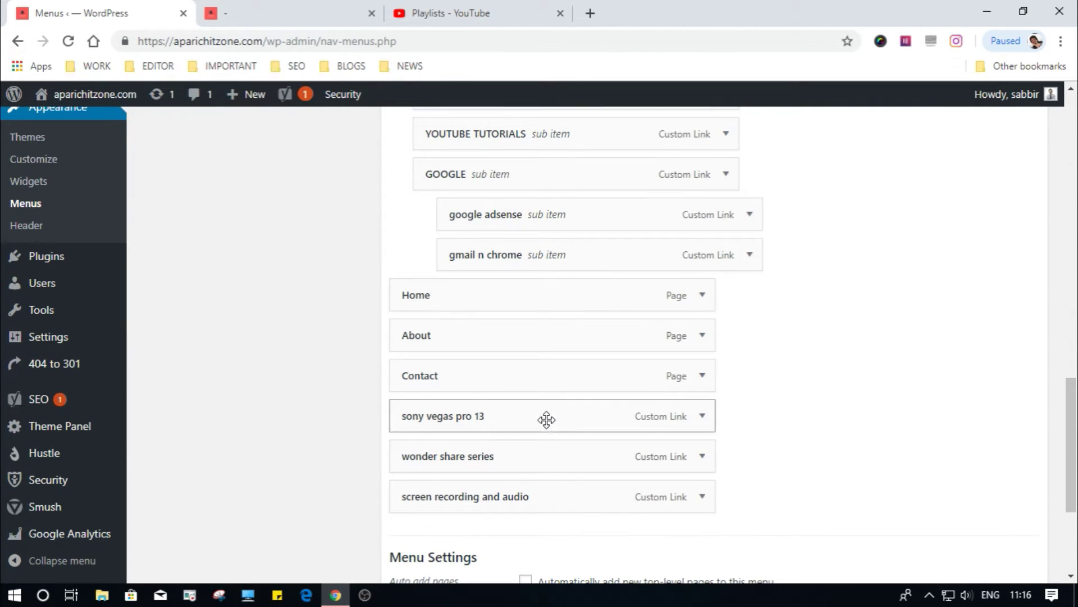
drag(546, 420, 597, 215)
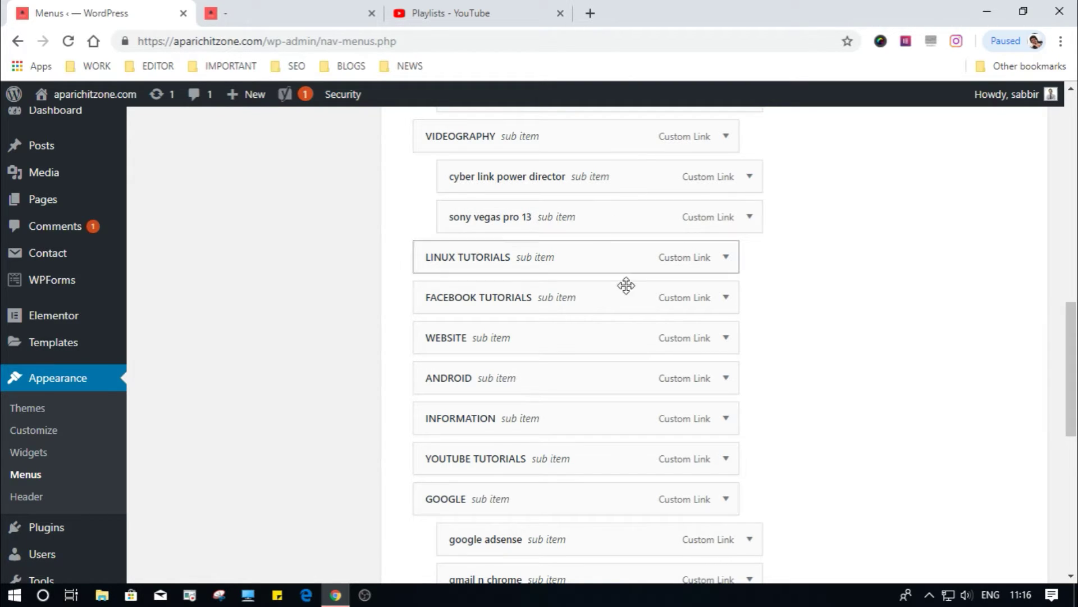
scroll(626, 287, down, 5)
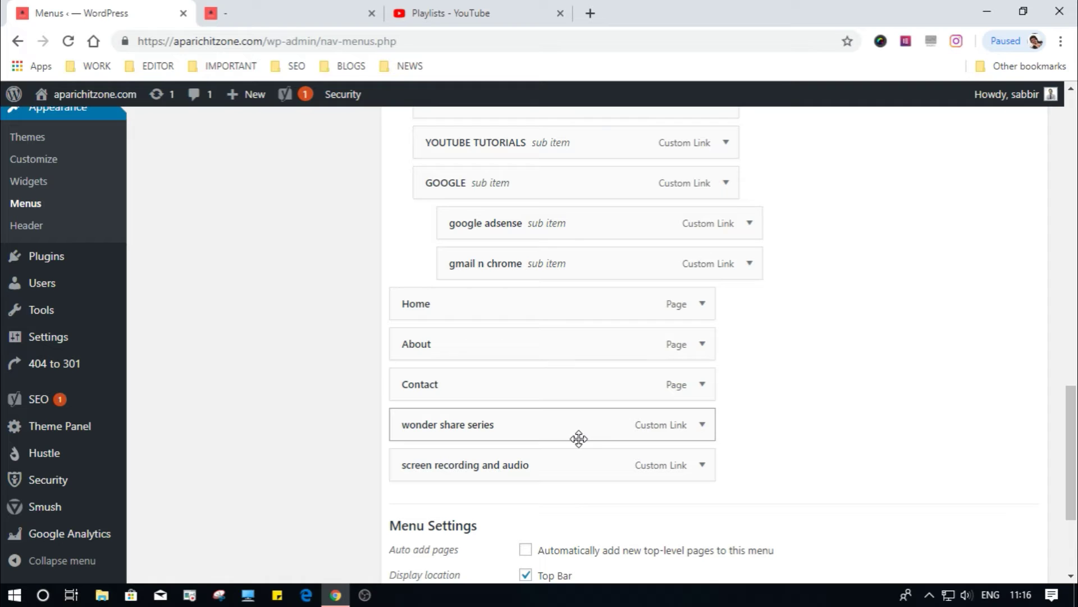
drag(575, 423, 621, 319)
scroll(614, 265, down, 7)
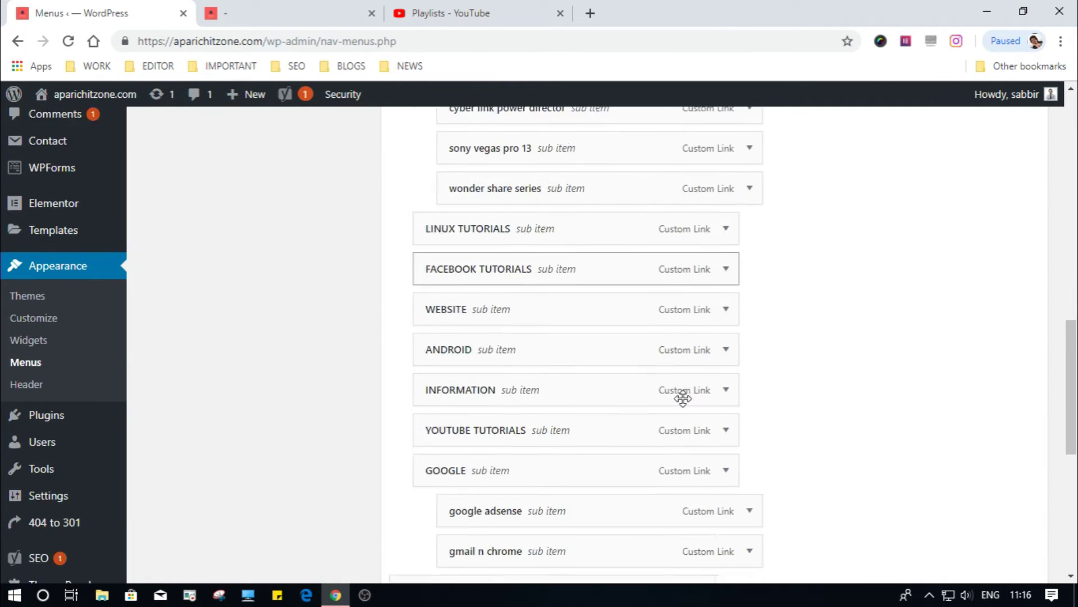
drag(602, 455, 649, 505)
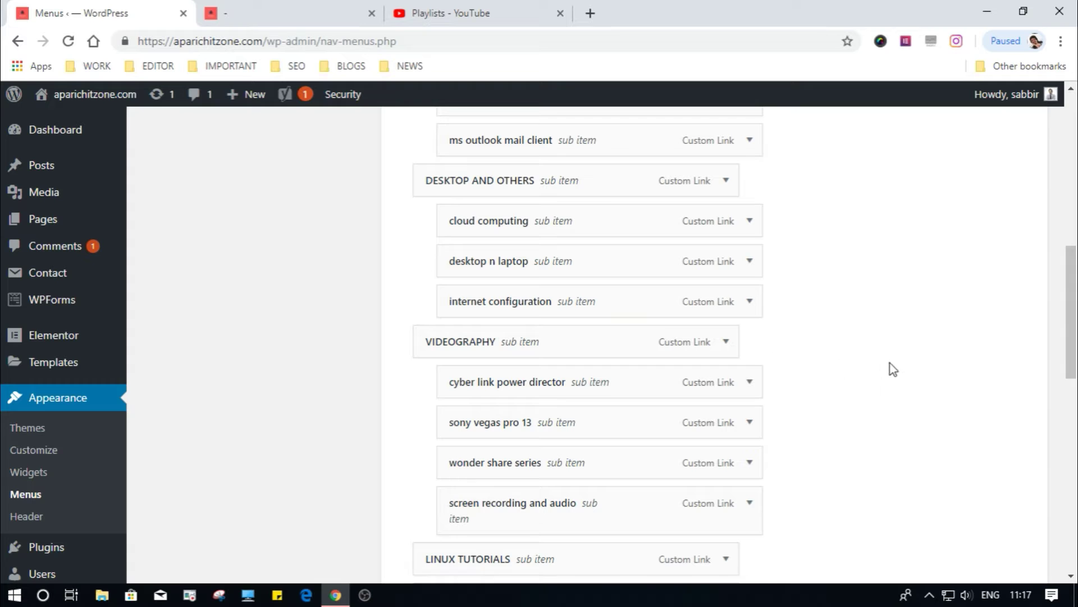
Step: Review the settings of the "cyber link power director" menu item, including its URL, label and move options, and collapse it again
click(750, 382)
scroll(507, 354, down, 4)
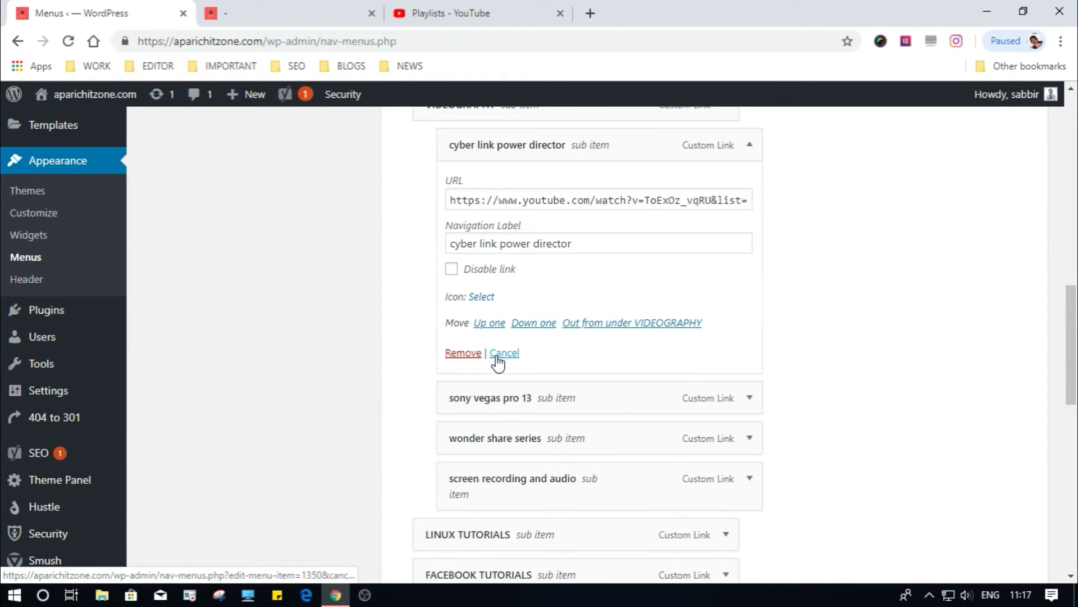
scroll(616, 314, up, 3)
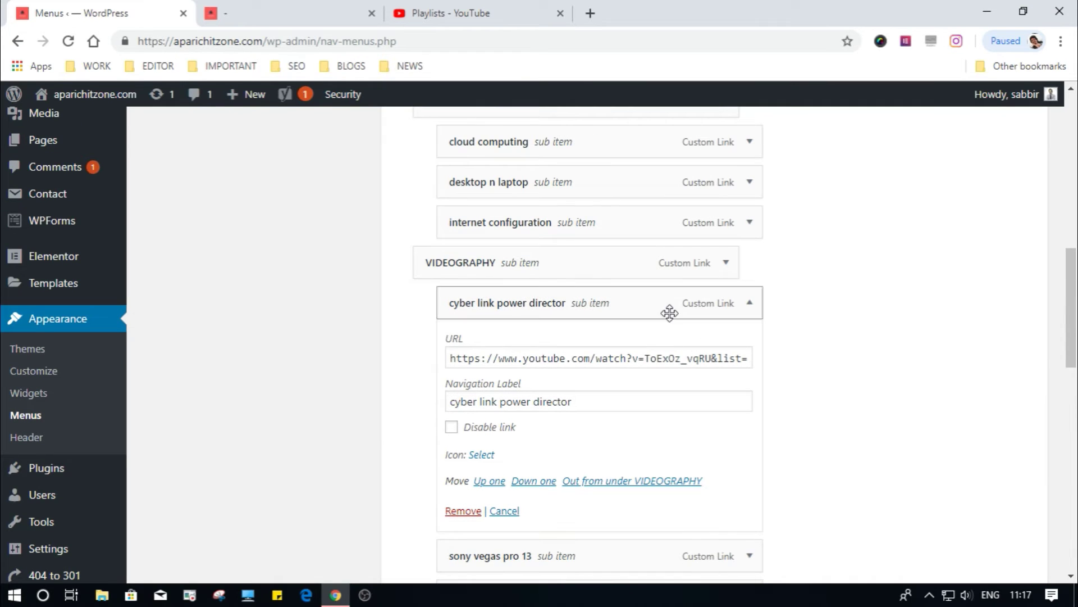
click(748, 306)
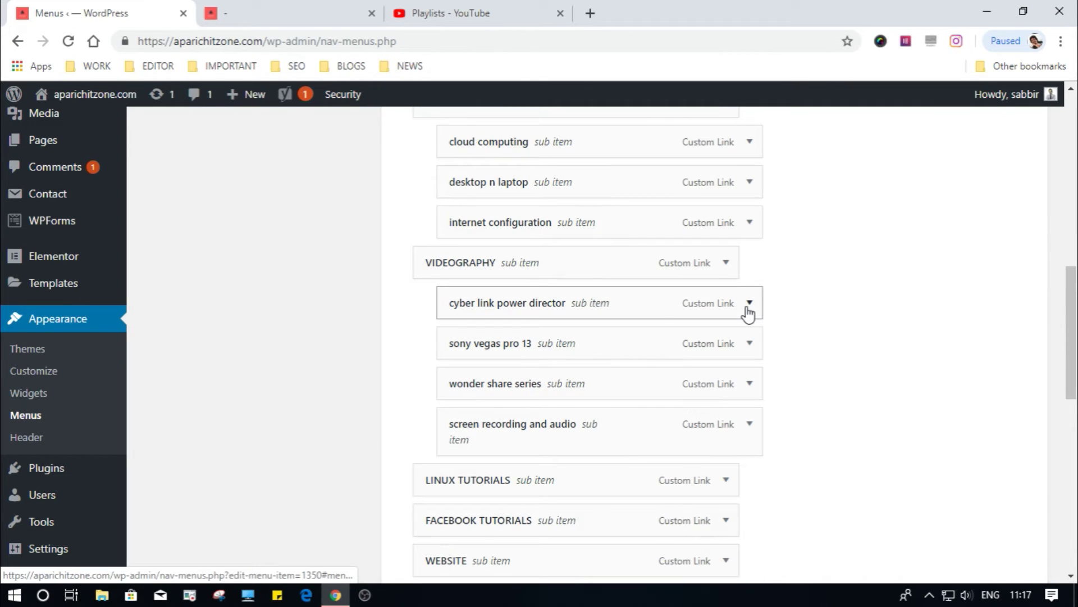
Step: Save the changes to menu1
scroll(894, 390, up, 10)
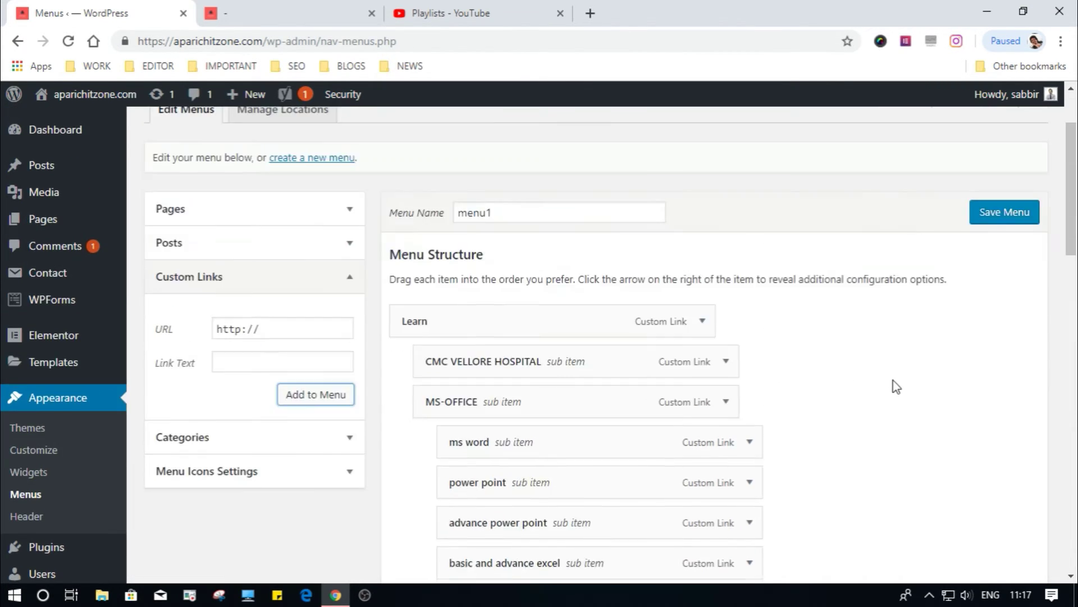
scroll(896, 386, up, 2)
click(1004, 320)
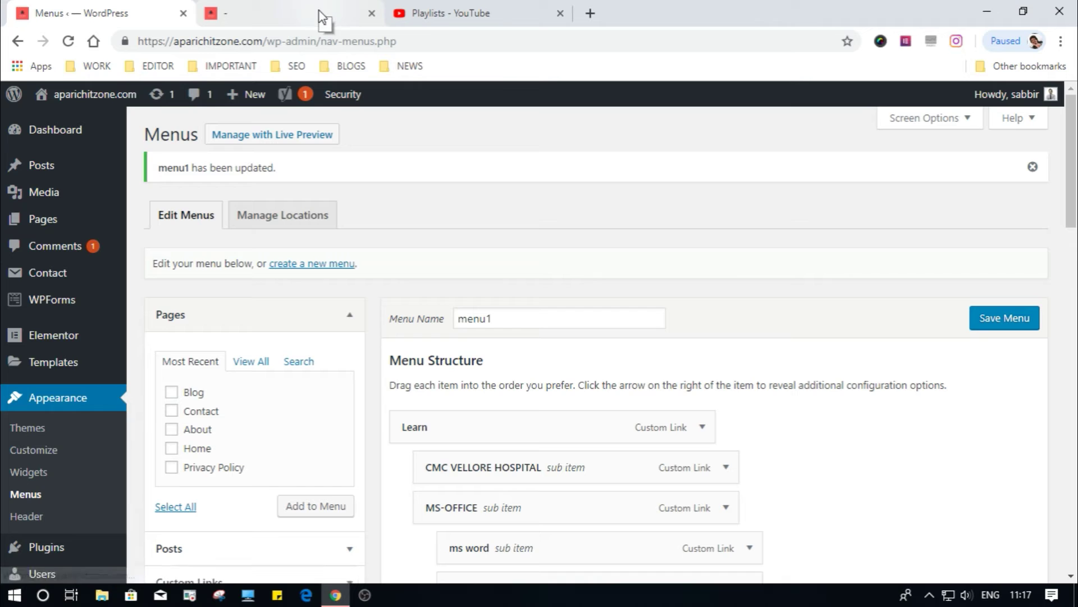
Step: Reload the aparichitzone.com home page and check the Learn menu's submenus, including MS-OFFICE and VIDEOGRAPHY
click(319, 11)
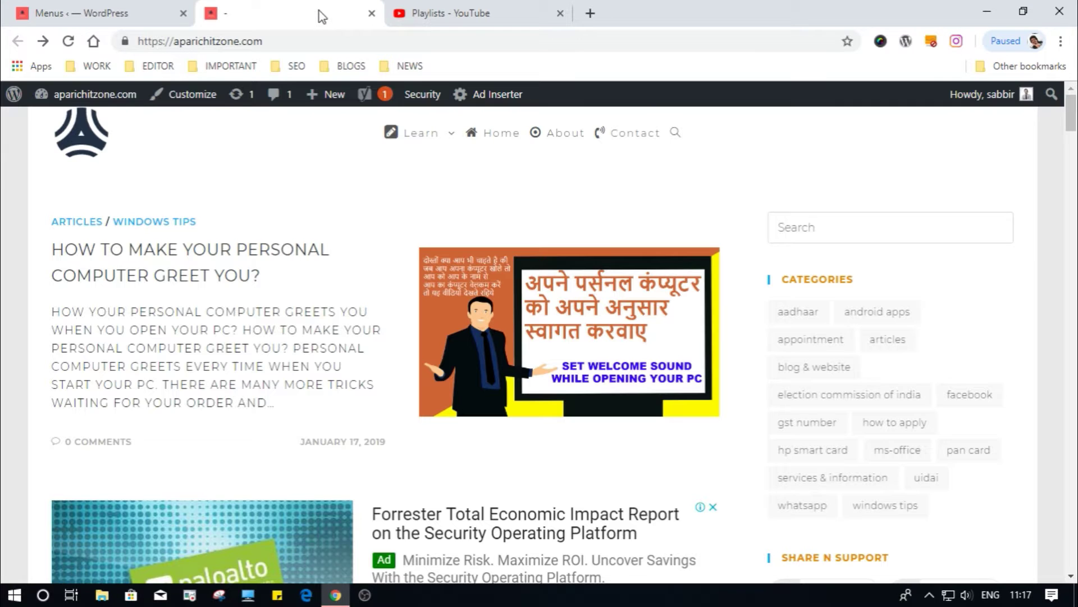
click(68, 41)
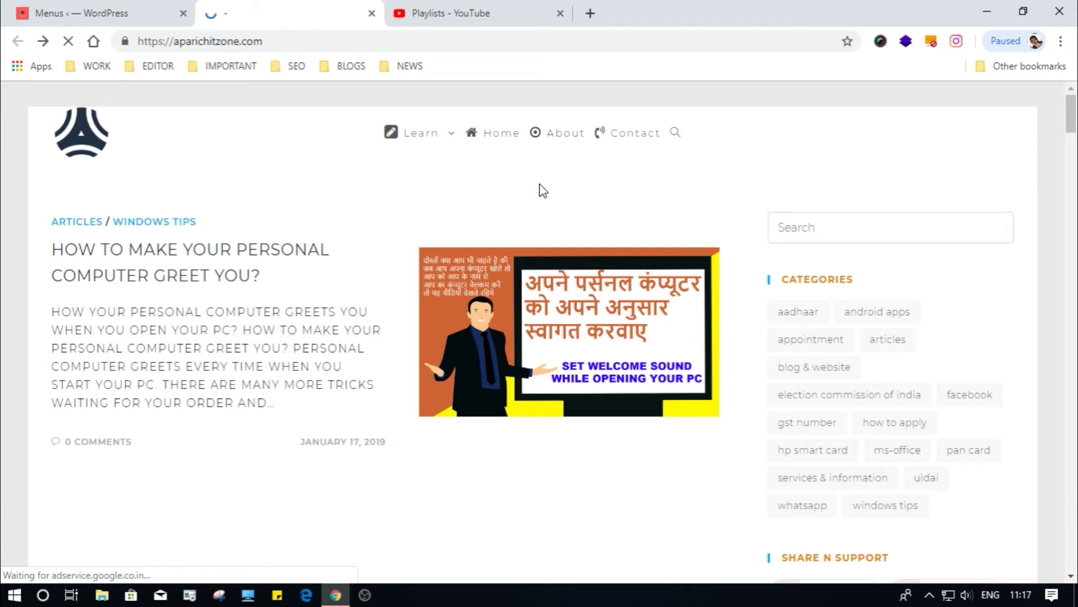
mouse_move(449, 140)
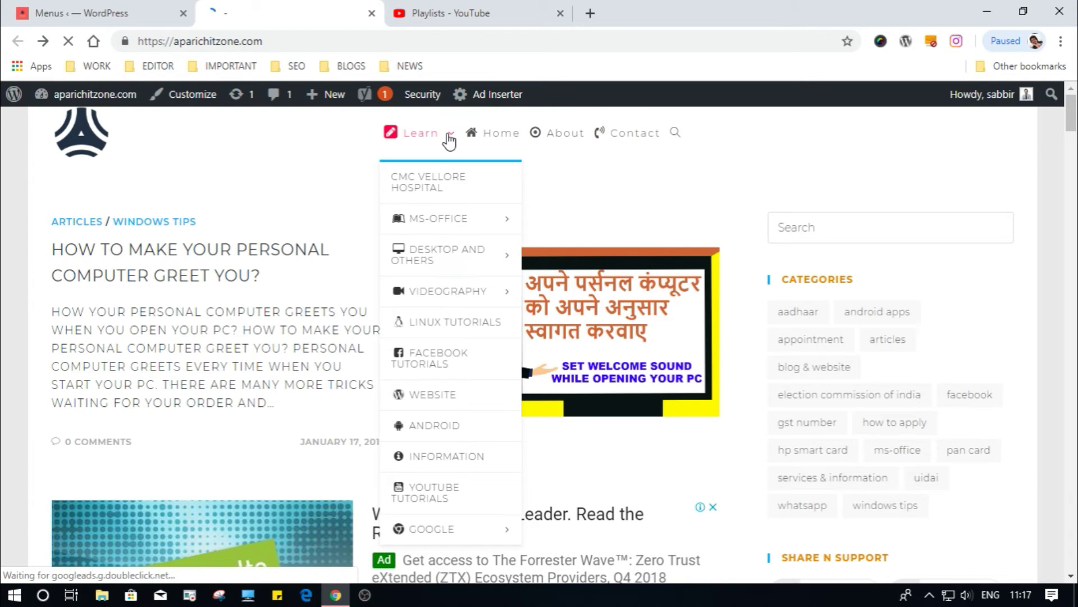
mouse_move(460, 230)
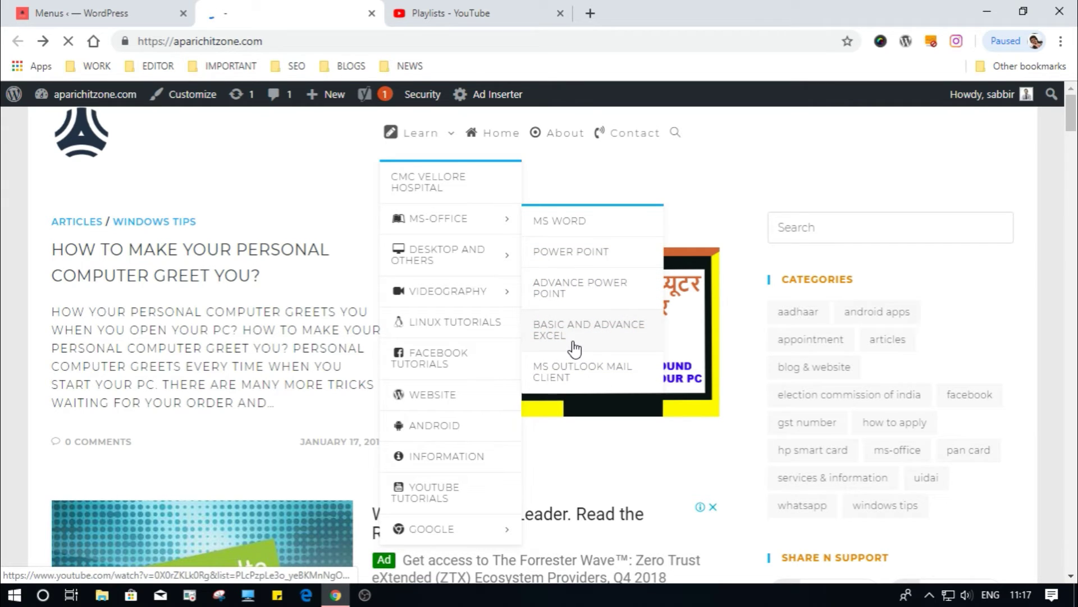
mouse_move(479, 302)
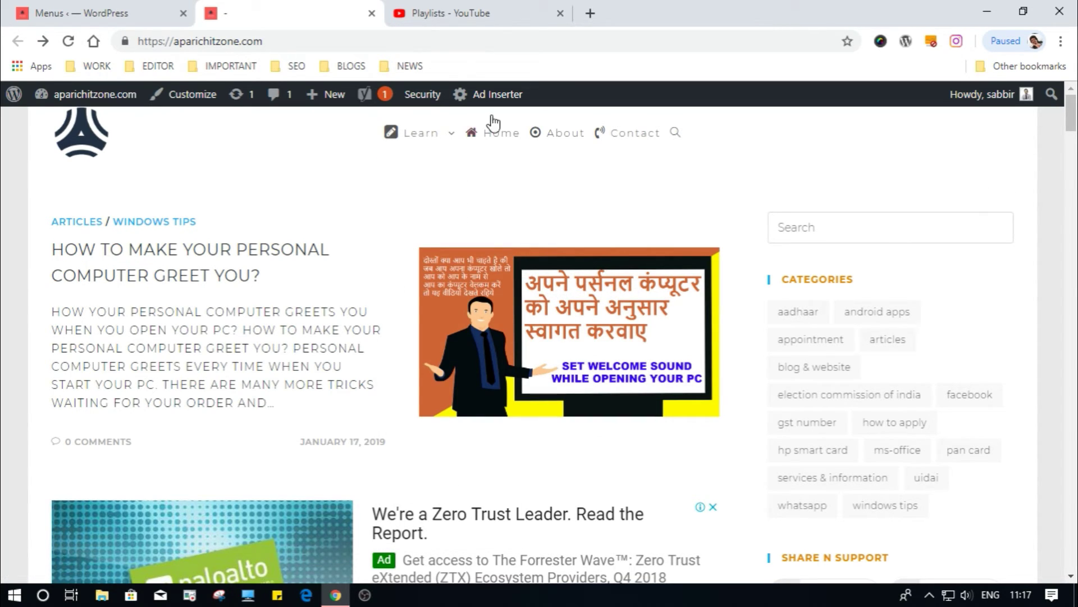
mouse_move(491, 94)
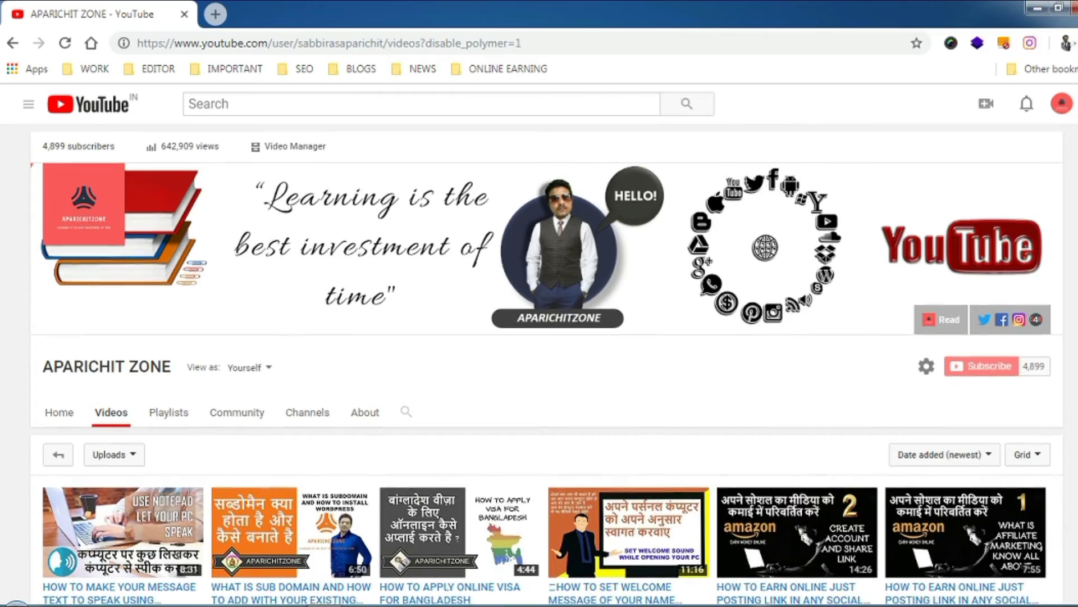
scroll(539, 360, down, 1)
scroll(539, 359, down, 3)
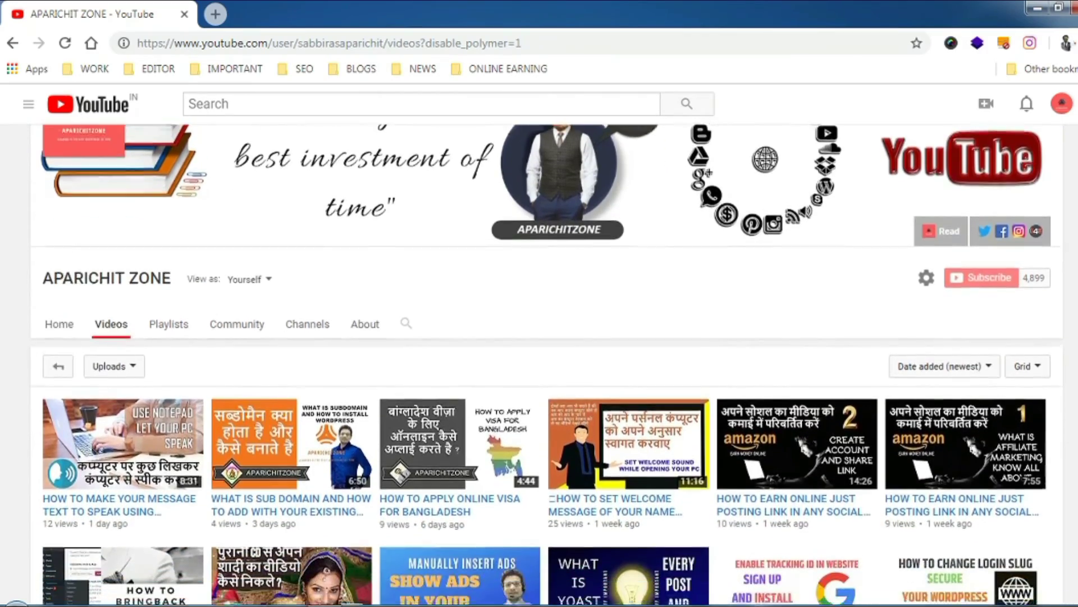
scroll(539, 360, down, 4)
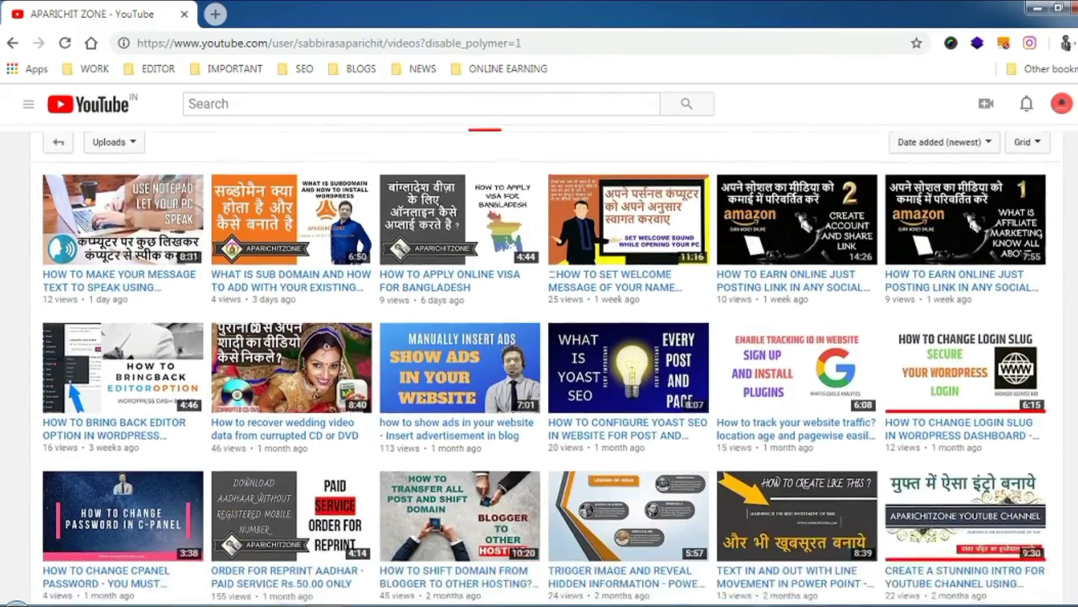
scroll(539, 360, down, 3)
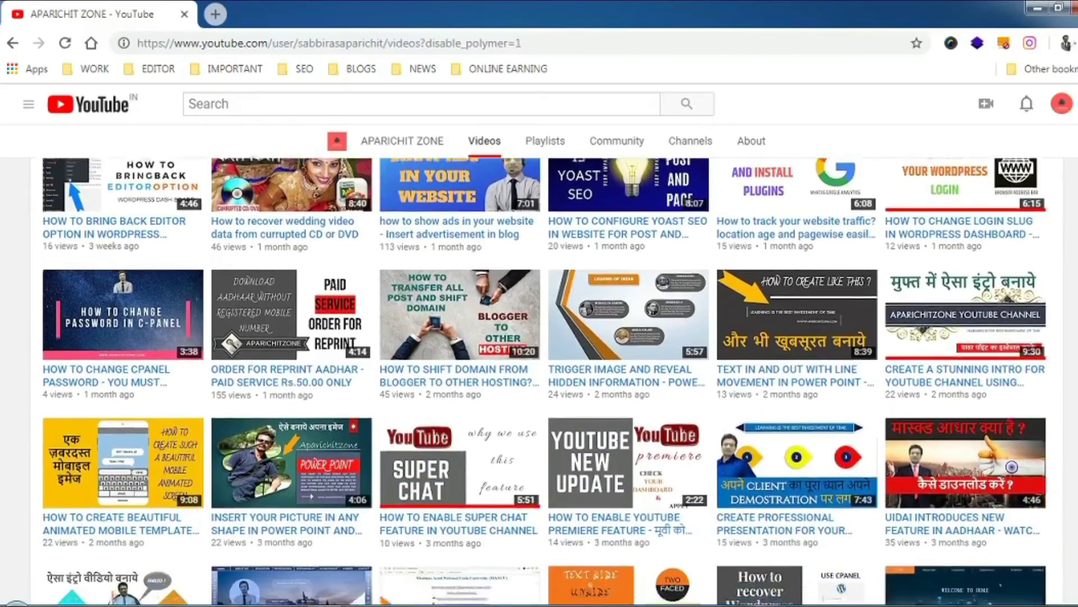
scroll(539, 359, down, 3)
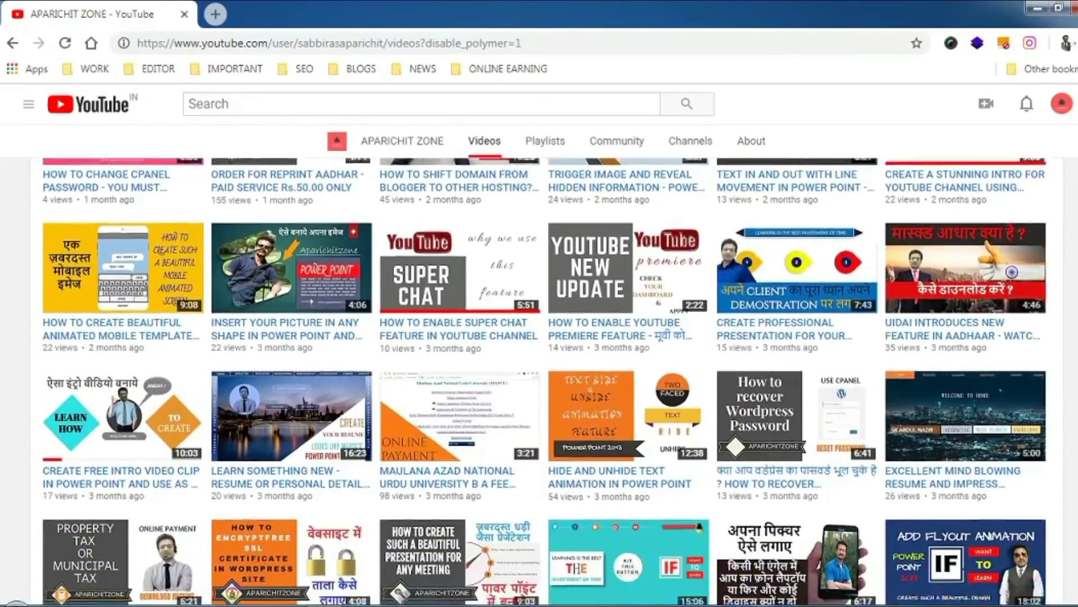
scroll(539, 359, down, 3)
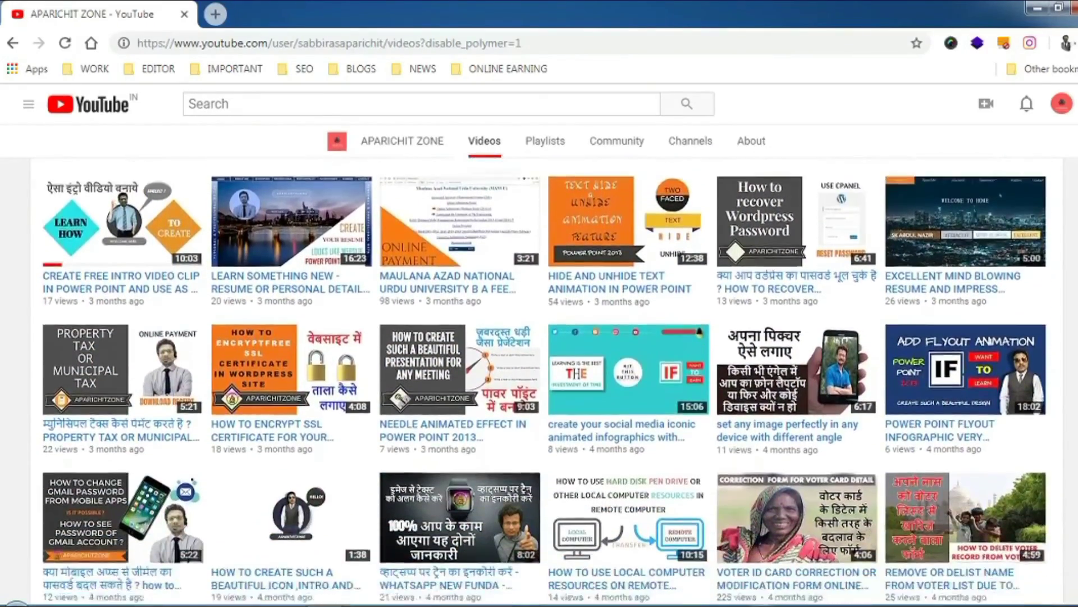